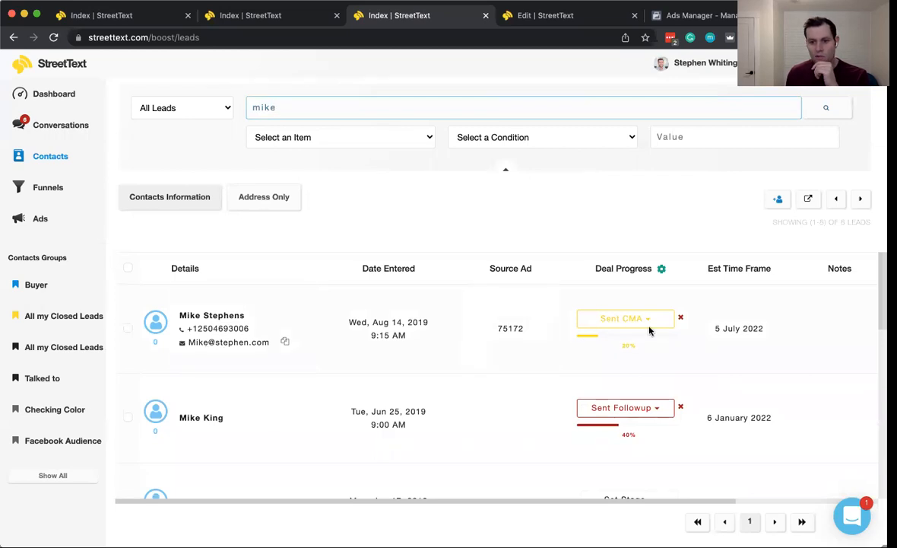
# - Set the deal progress of the first contact in the leads list to Talked To
pyautogui.click(719, 332)
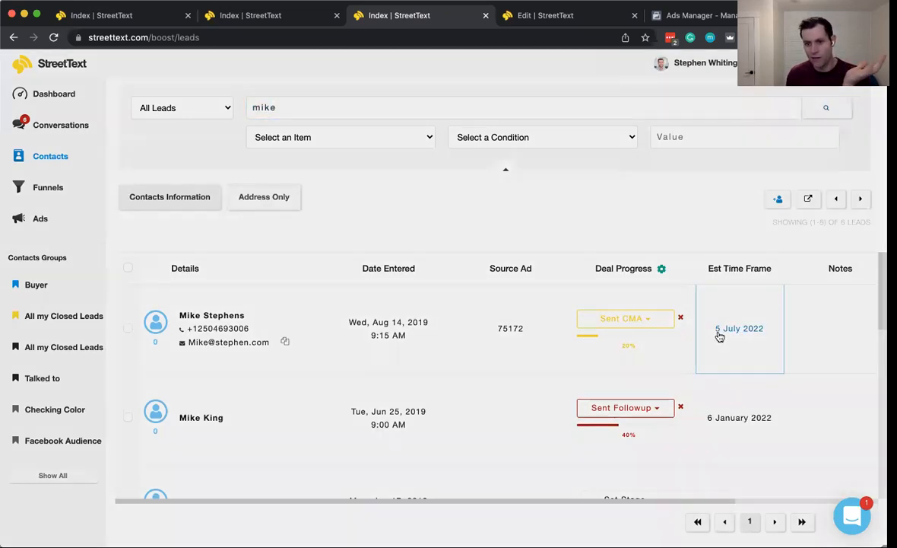
pyautogui.click(786, 246)
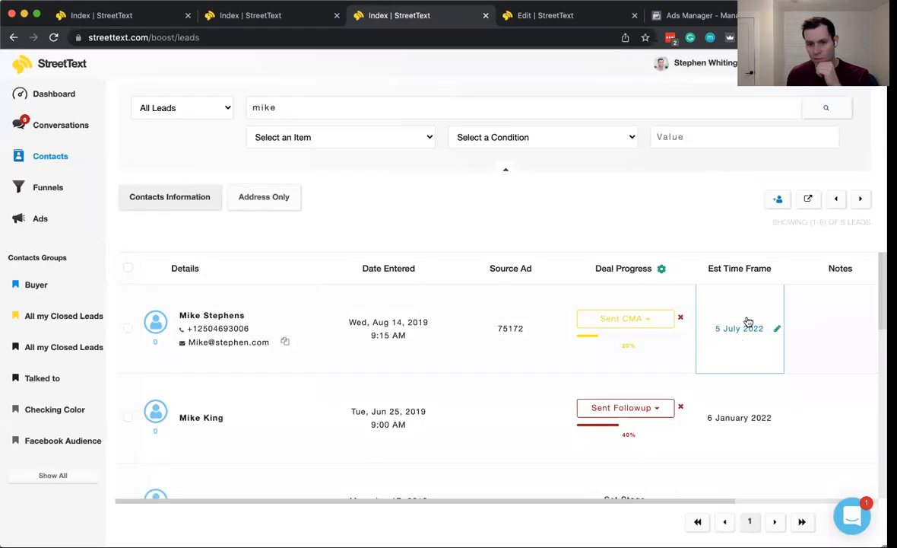
pyautogui.click(609, 319)
pyautogui.click(635, 383)
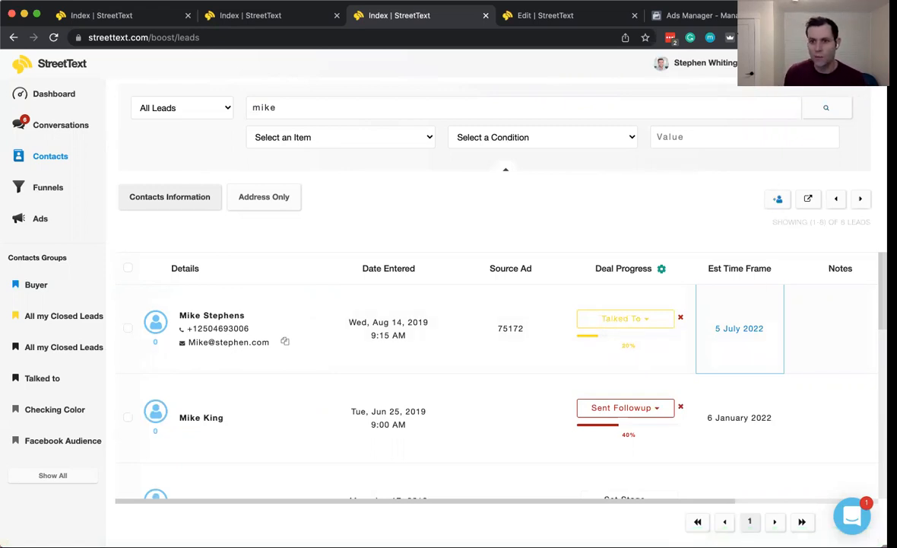
# - Open the list of all automations from the account's funnel settings
pyautogui.click(807, 63)
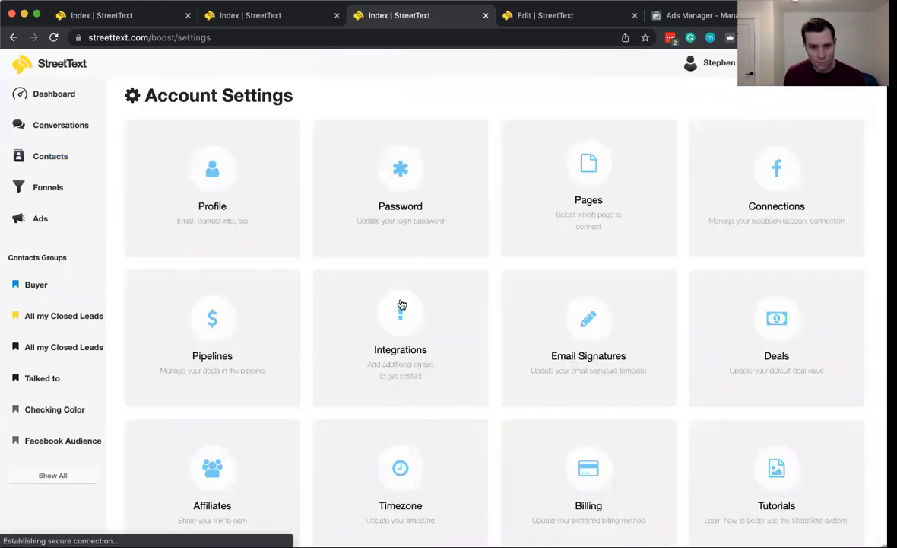
pyautogui.scroll(-5, 351, 310)
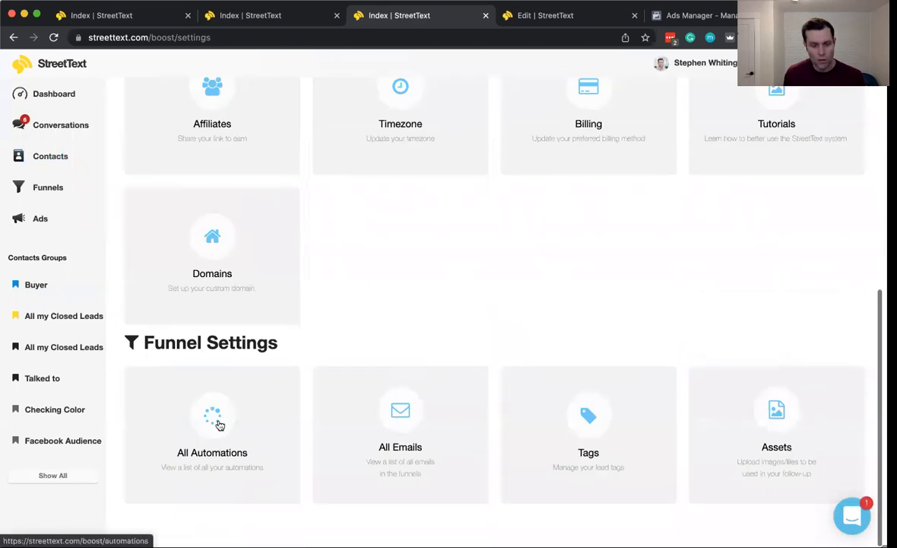
pyautogui.click(214, 422)
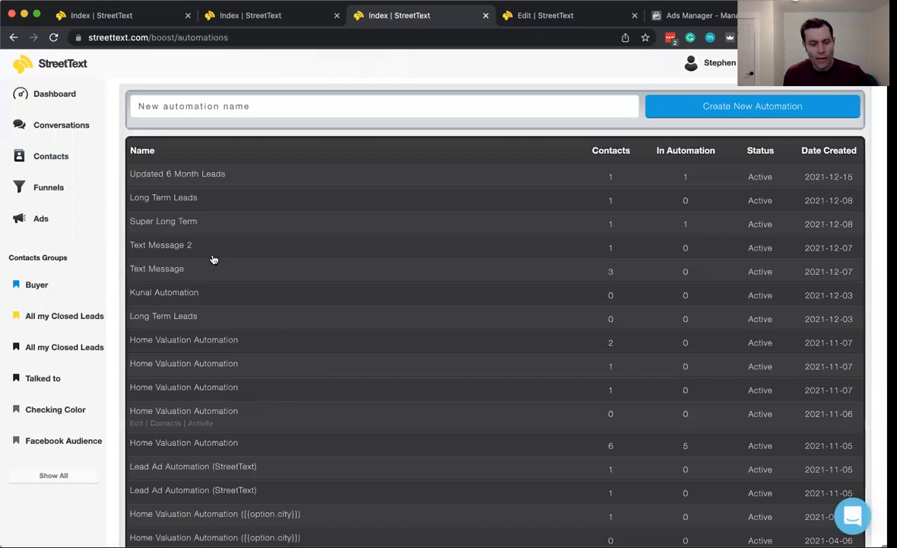
# - Open the topmost Home Valuation Automation and examine its triggers and actions as an example
pyautogui.scroll(-5, 209, 426)
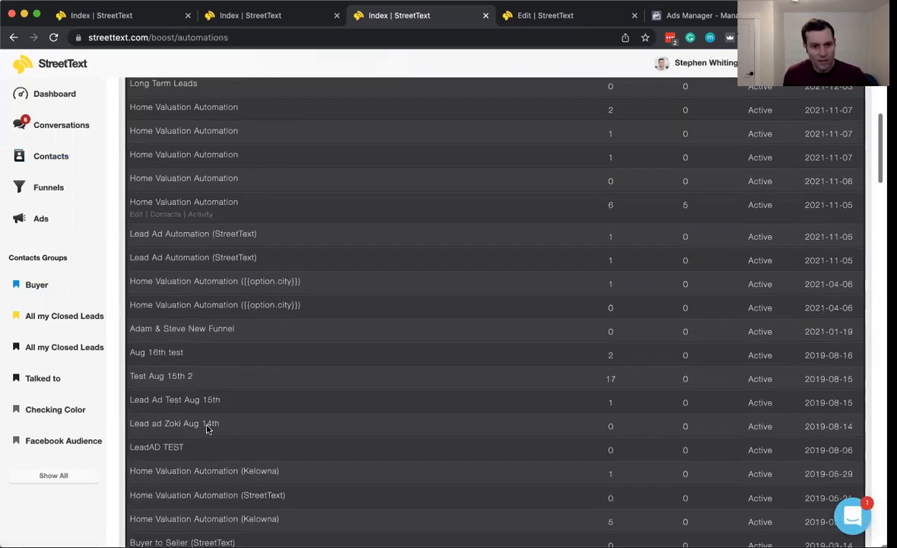
pyautogui.scroll(5, 443, 400)
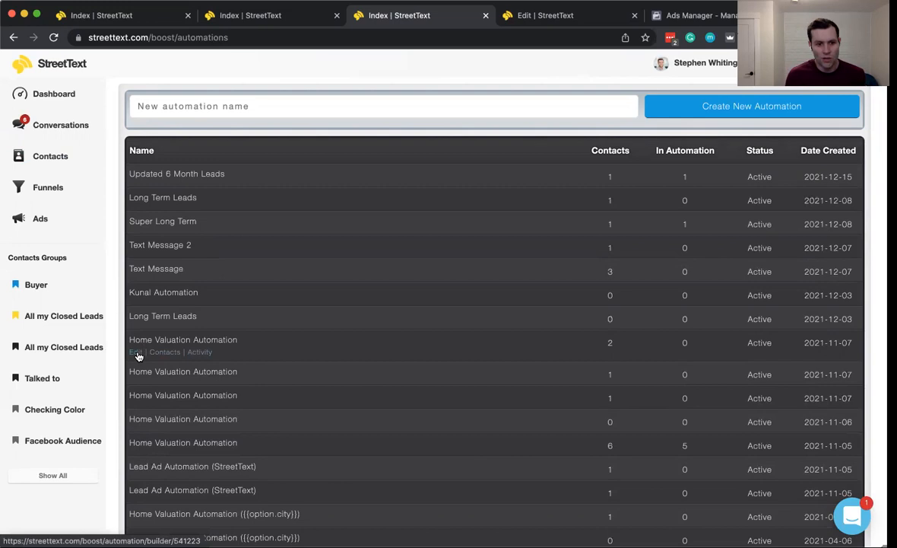
pyautogui.click(135, 352)
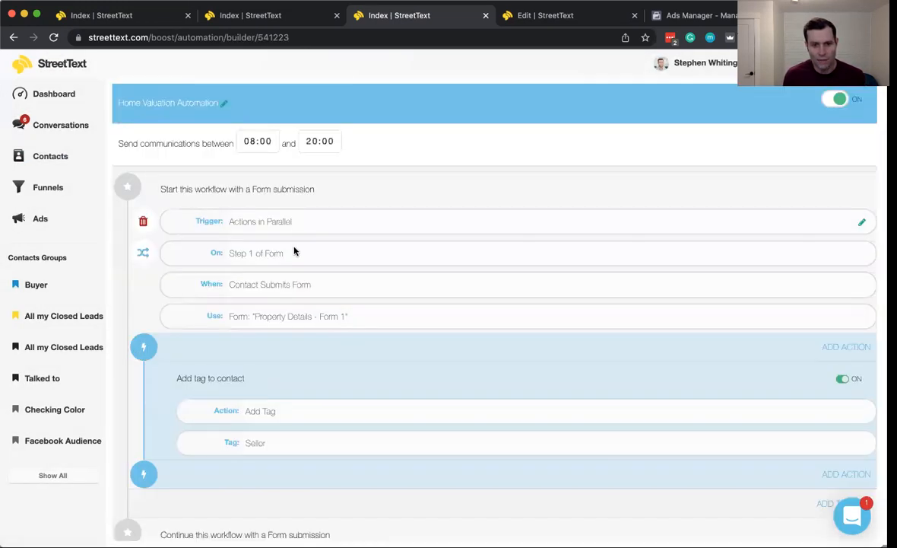
pyautogui.scroll(-8, 349, 348)
pyautogui.scroll(-1, 349, 348)
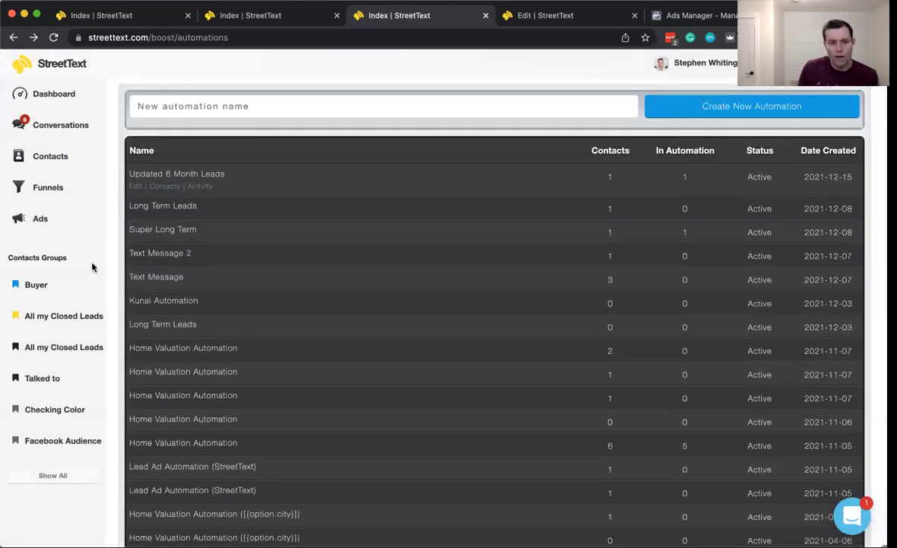
# - Create a new automation named "6 Months Leads"
pyautogui.click(213, 104)
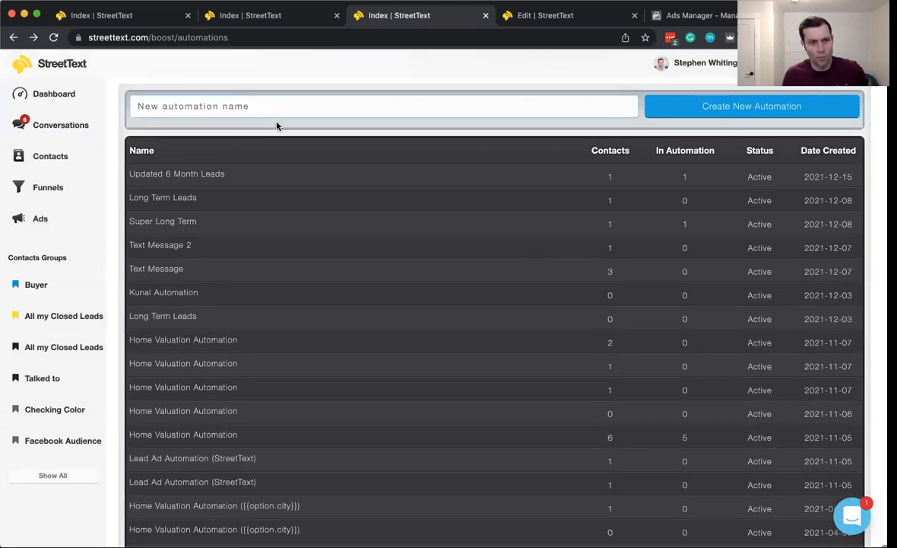
pyautogui.write('^')
pyautogui.press('BackSpace')
pyautogui.write('6 Months Leads')
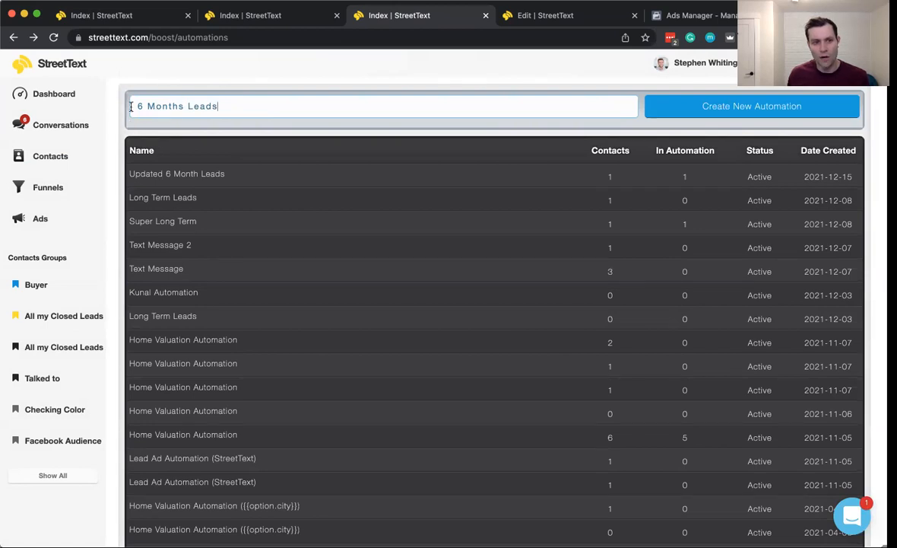
pyautogui.click(747, 107)
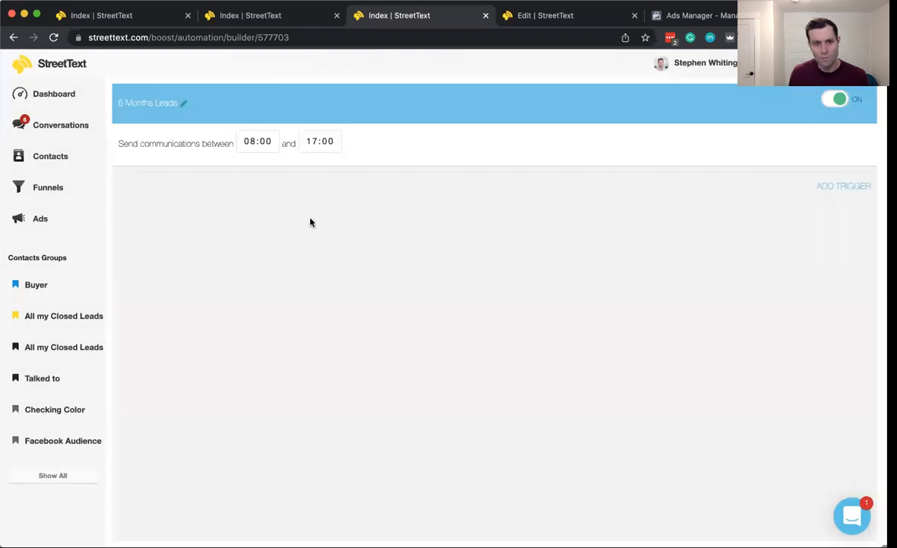
# - Add an Automation Entry Point trigger for contacts added to it, with the entry name "6 Month Leads - Beginning"
pyautogui.click(847, 185)
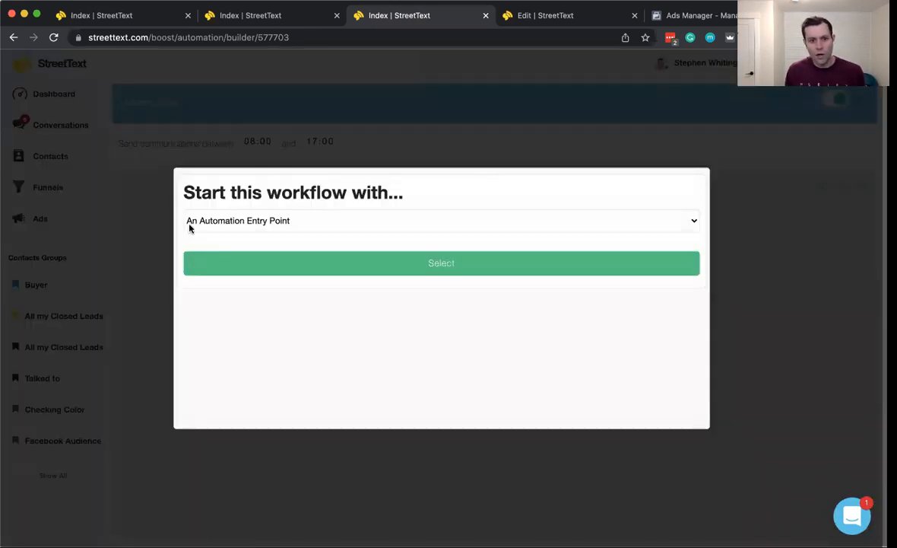
pyautogui.click(445, 263)
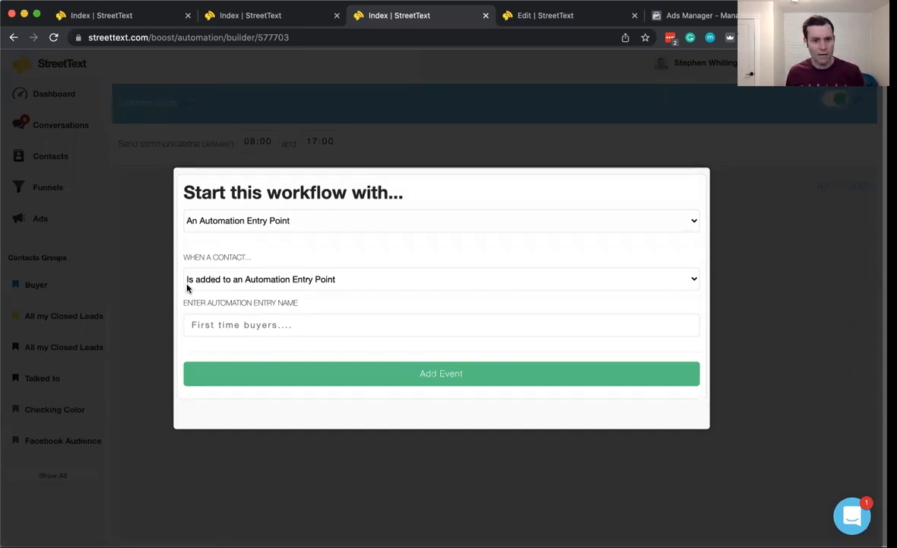
pyautogui.click(200, 327)
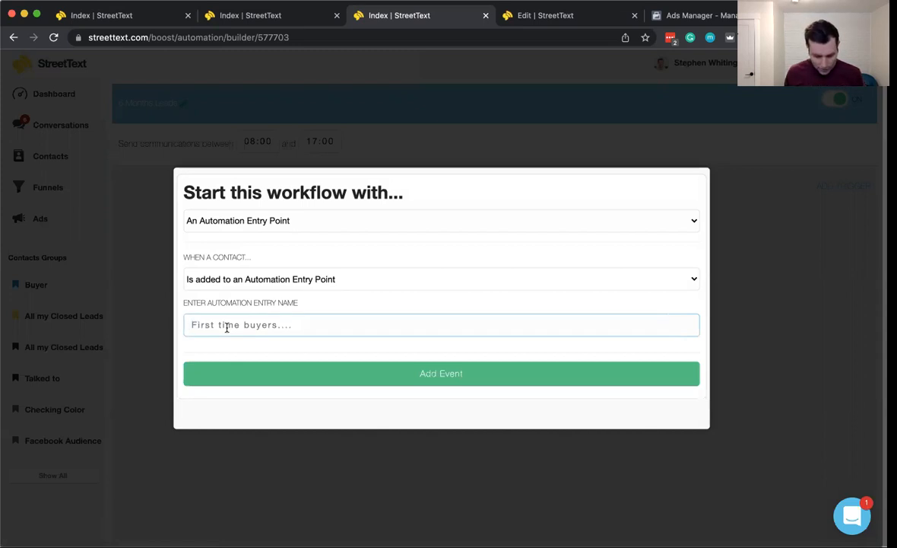
pyautogui.write('6 Month Leads - beginning')
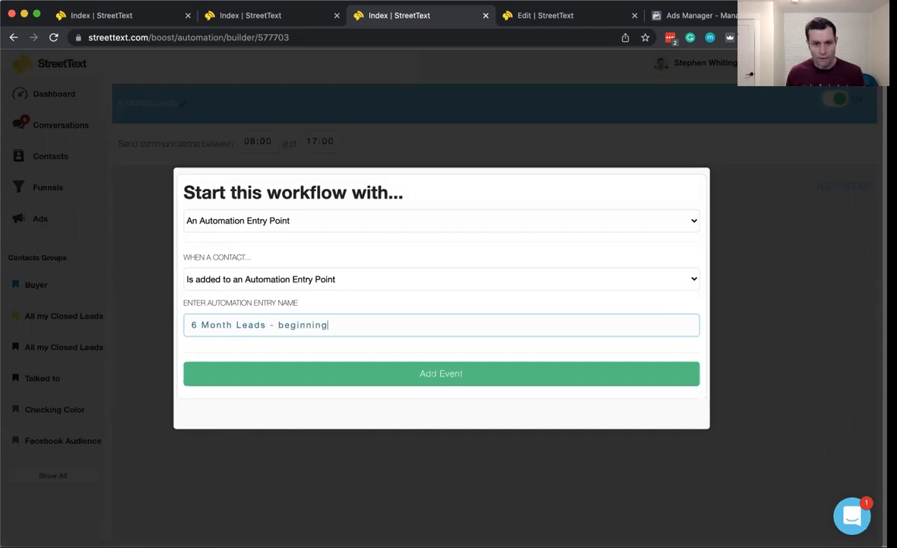
pyautogui.click(283, 325)
pyautogui.press('BackSpace')
pyautogui.write('B')
pyautogui.click(455, 373)
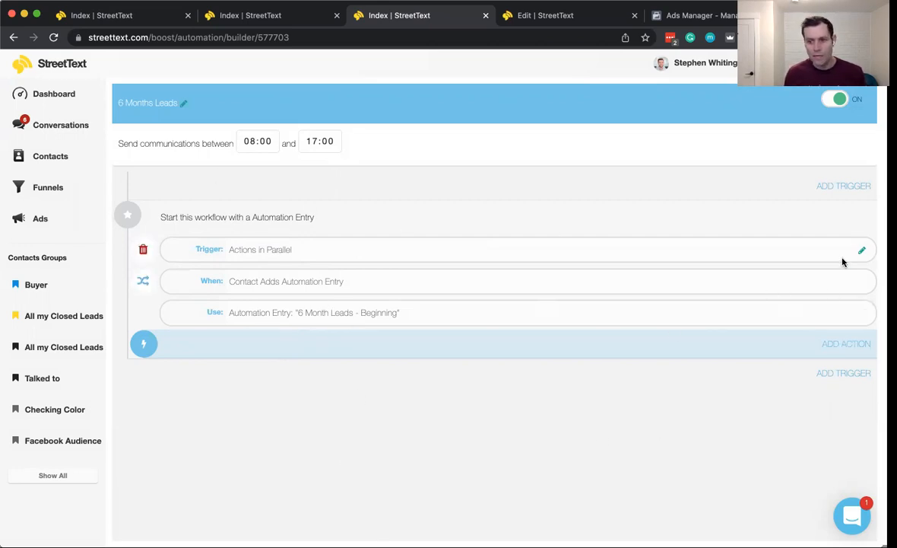
# - Add a text message action to the trigger reading "Just checking in, you mentioned you were 6 months out."
pyautogui.click(848, 344)
pyautogui.click(268, 238)
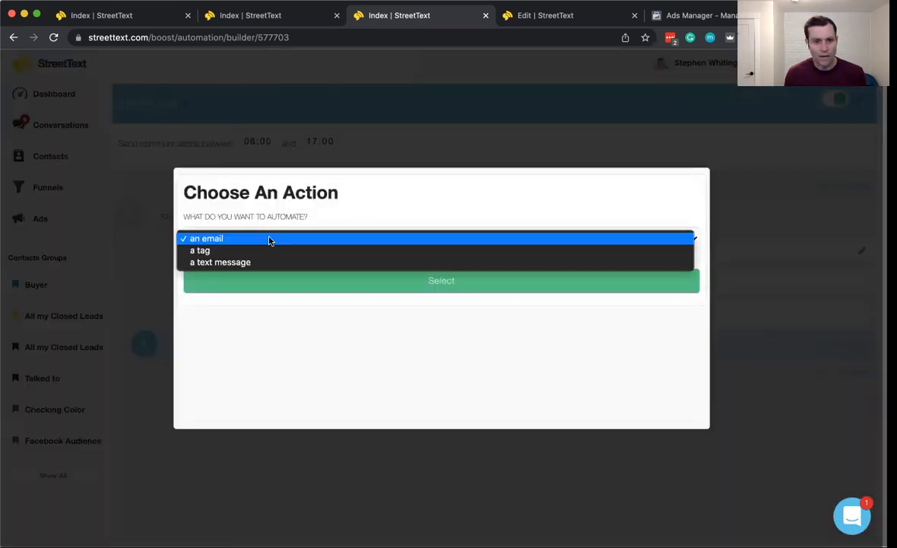
pyautogui.click(251, 264)
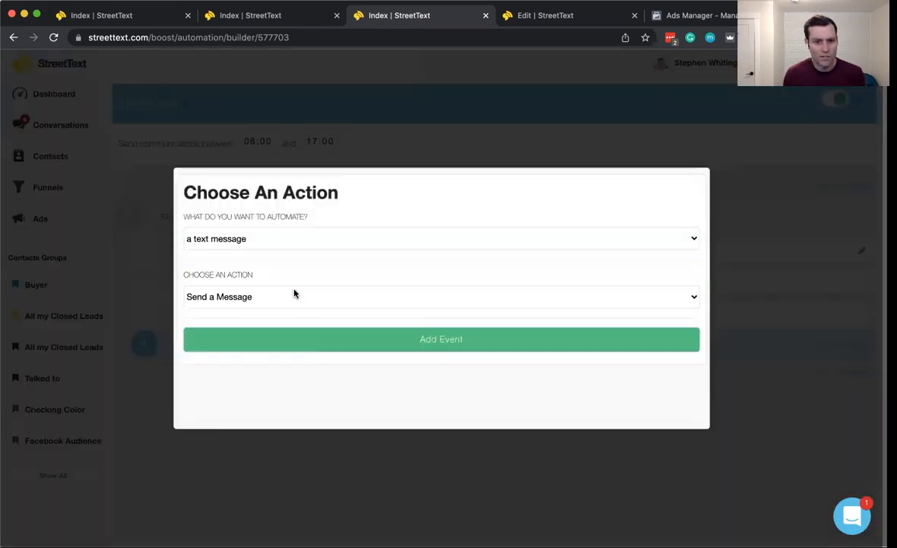
pyautogui.click(250, 337)
pyautogui.click(250, 337)
pyautogui.write('Just checking')
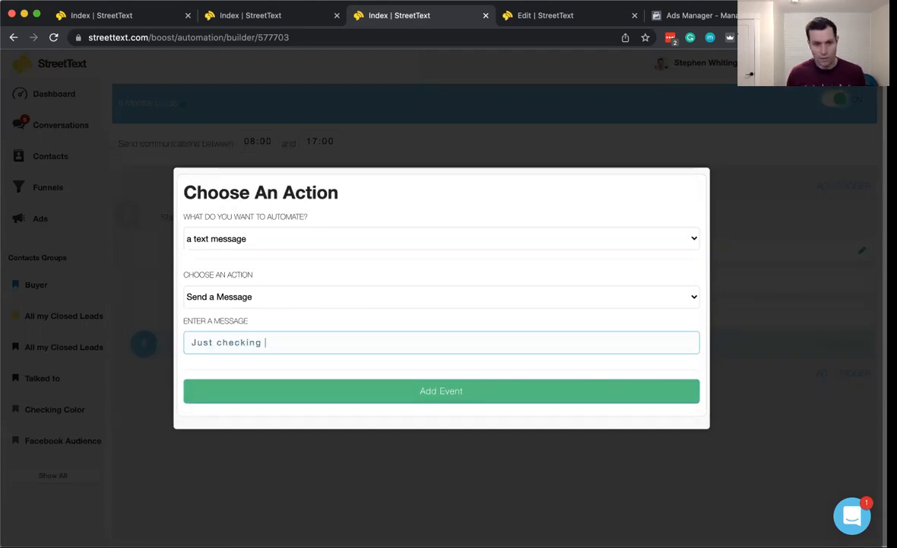
pyautogui.write(' in, yo mebntioned you were 6 months out.')
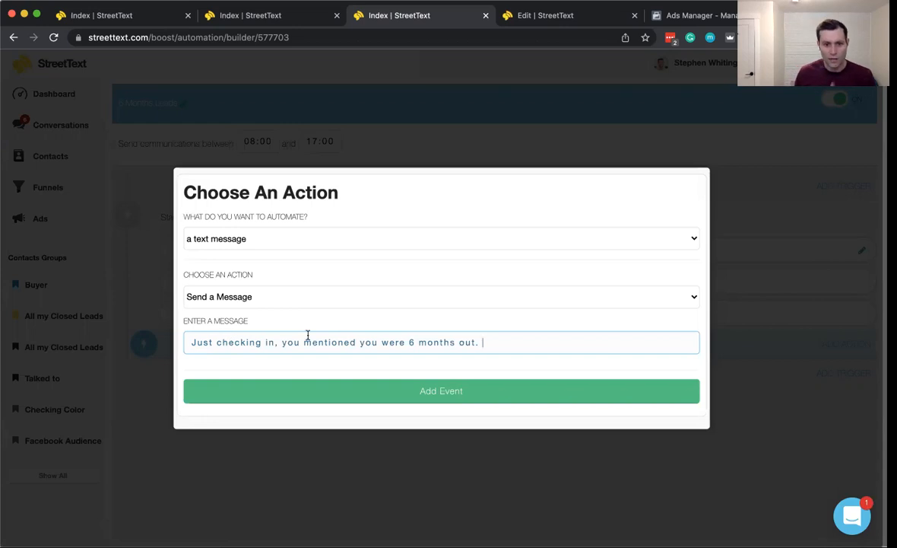
pyautogui.click(426, 393)
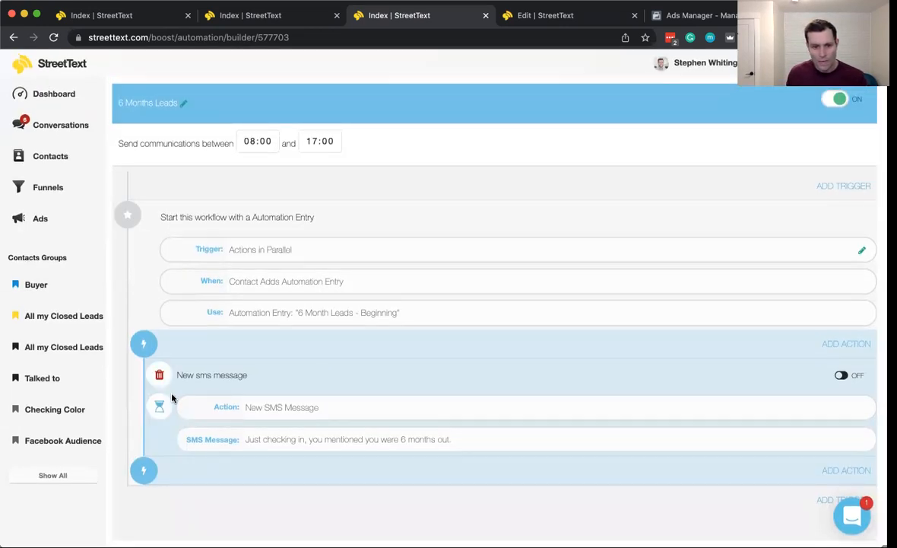
# - Turn on the new text message action and set its time delay to 90 days
pyautogui.click(841, 376)
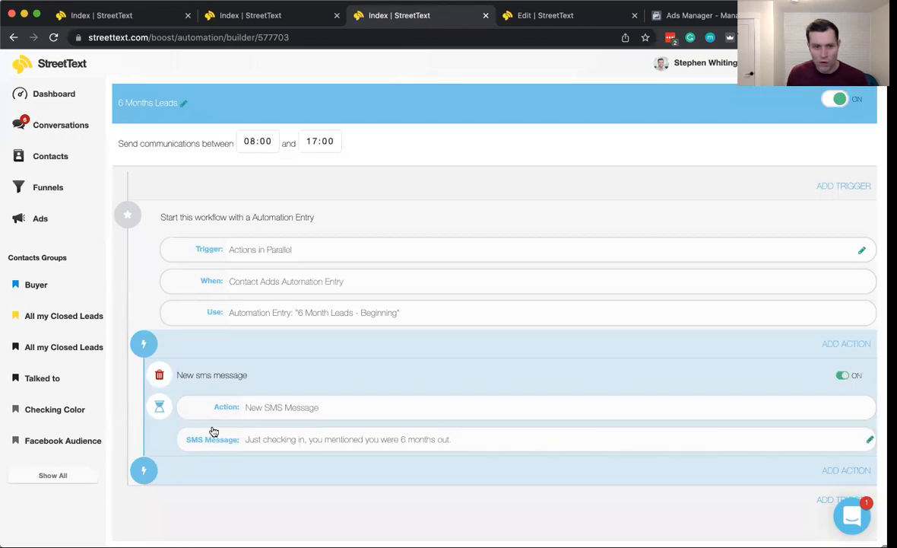
pyautogui.click(166, 411)
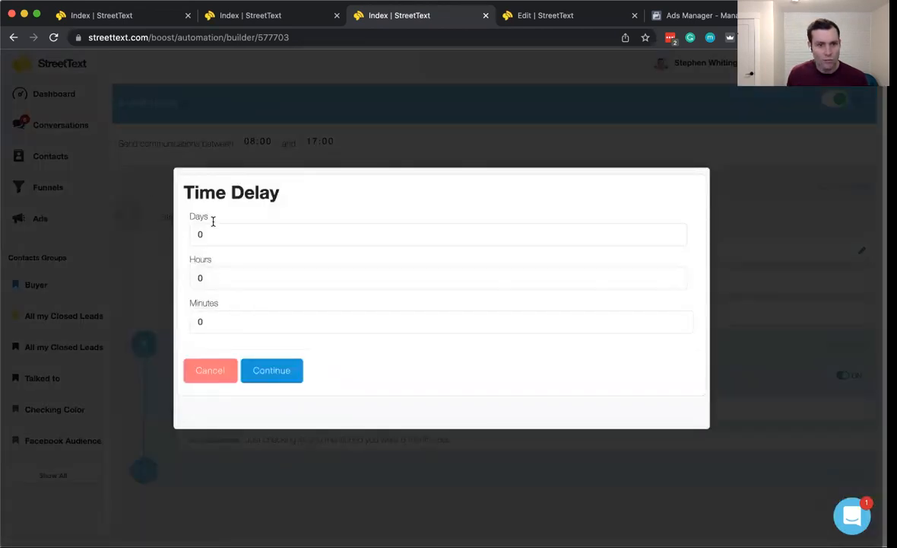
pyautogui.moveTo(217, 232); pyautogui.dragTo(189, 234)
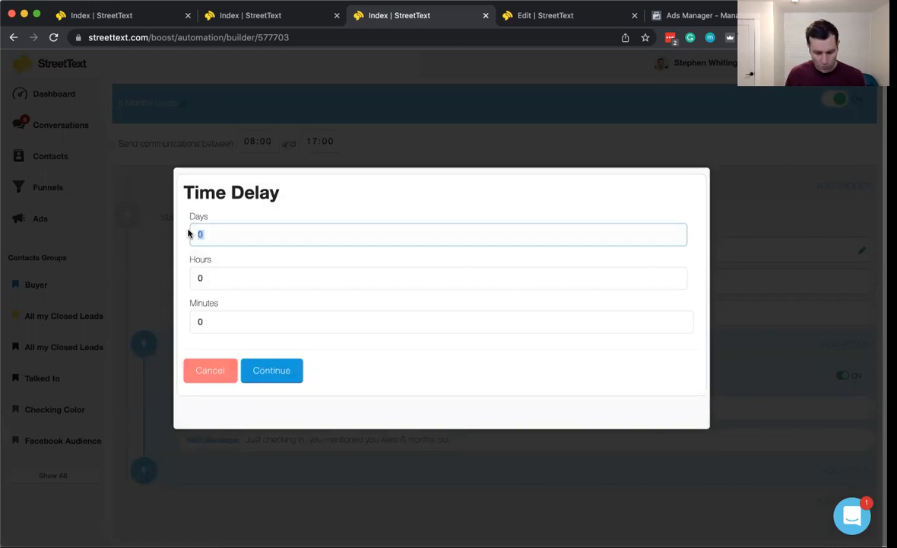
pyautogui.write('90')
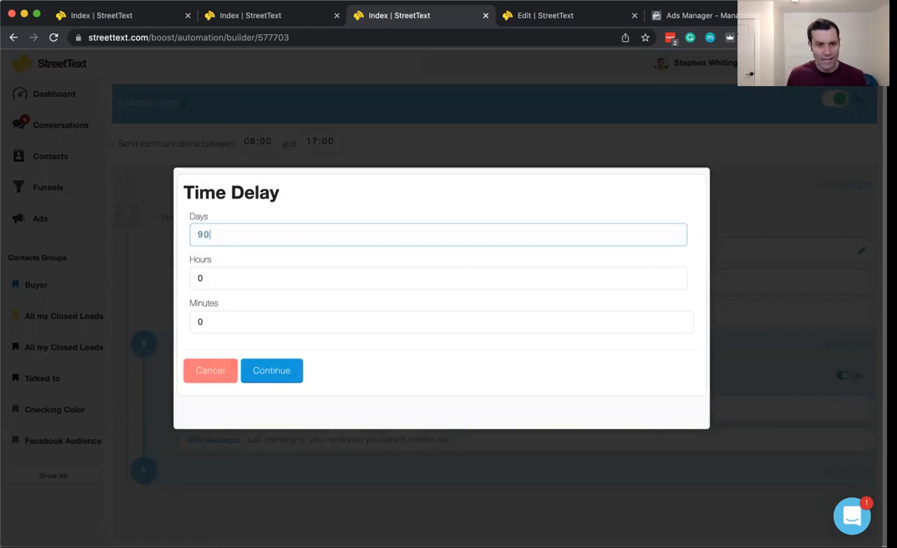
pyautogui.click(291, 374)
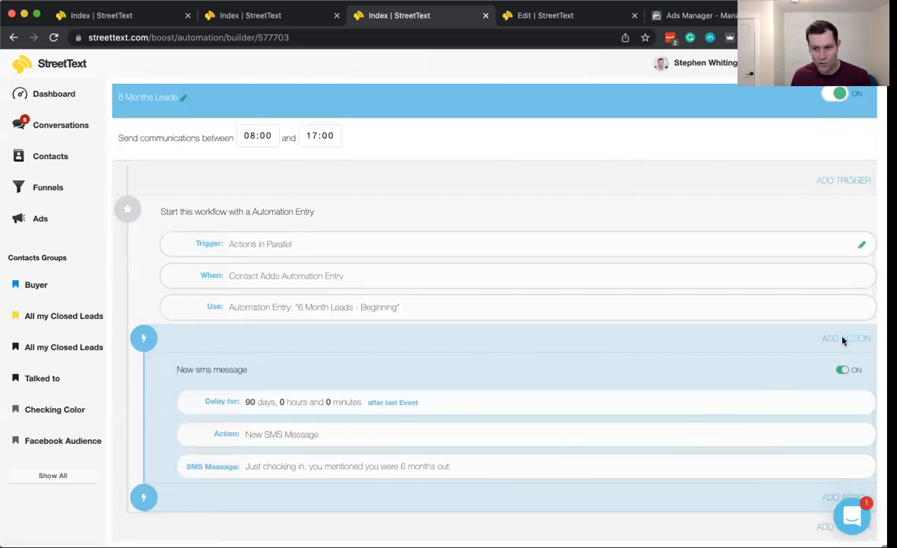
# - Add a second text message action after the first one, reading "Just making sure you got this"
pyautogui.click(833, 502)
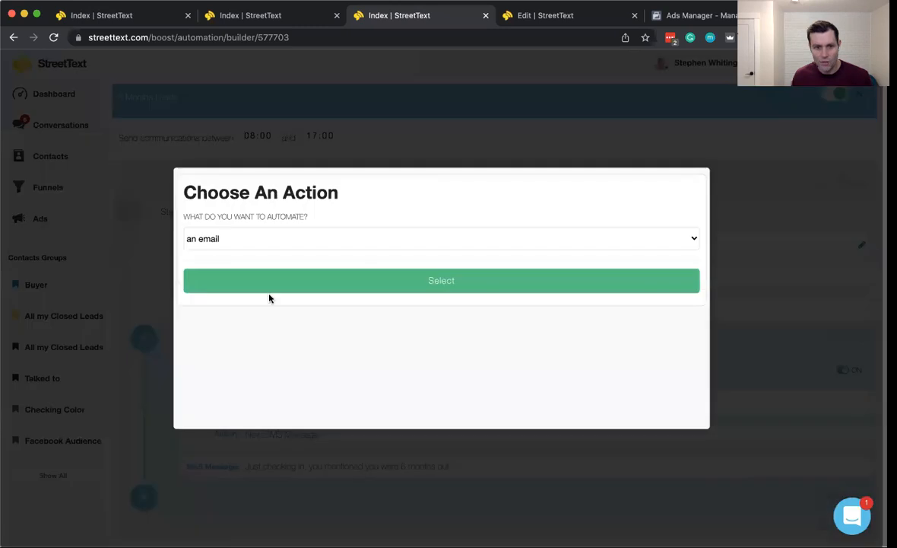
pyautogui.click(244, 239)
pyautogui.click(237, 263)
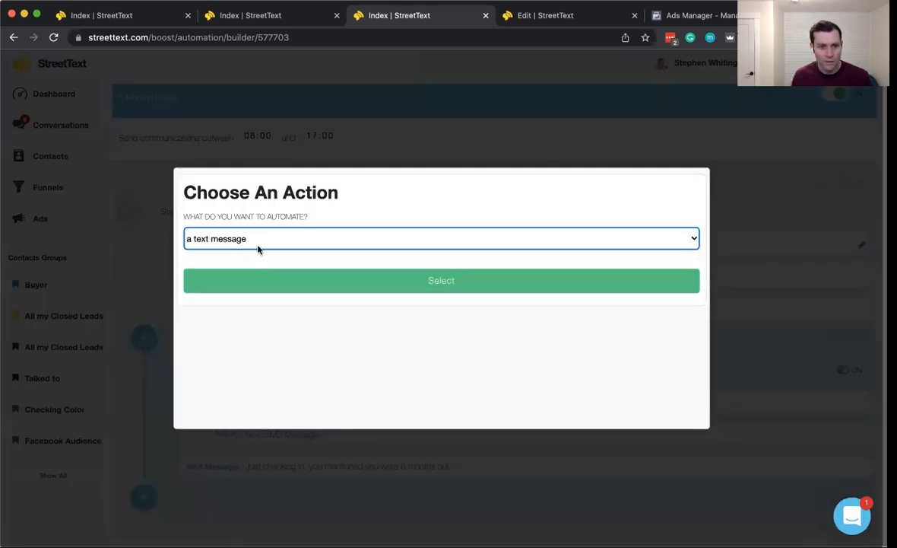
pyautogui.click(399, 281)
pyautogui.click(242, 339)
pyautogui.write('Just making sure you got this')
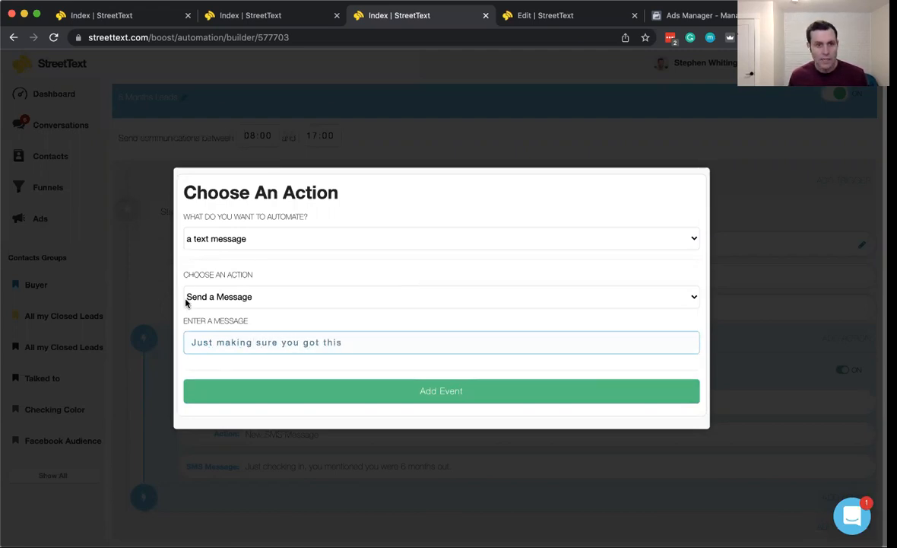
pyautogui.click(443, 397)
pyautogui.click(349, 382)
# - Turn on the second text message action and set its time delay to 1 day
pyautogui.scroll(-3, 585, 405)
pyautogui.click(845, 401)
pyautogui.click(160, 432)
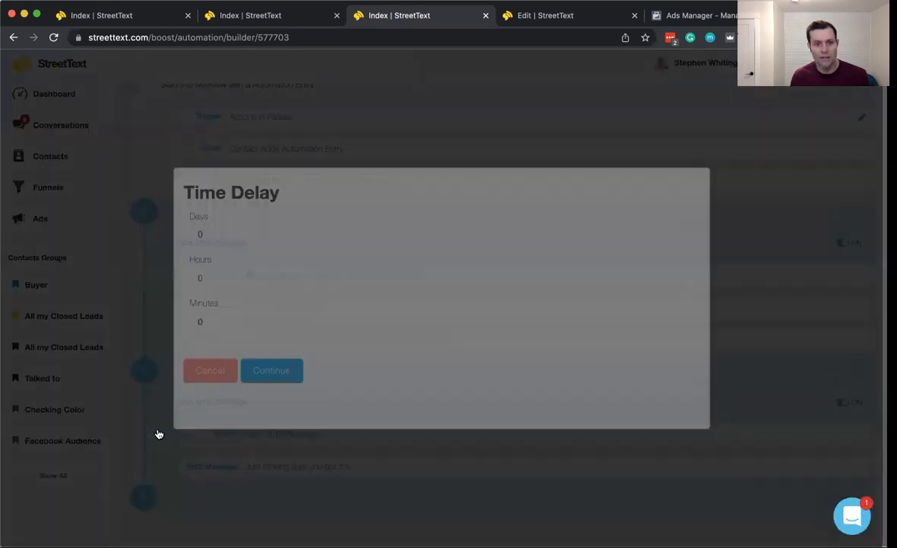
pyautogui.moveTo(212, 234); pyautogui.dragTo(105, 232)
pyautogui.write('1')
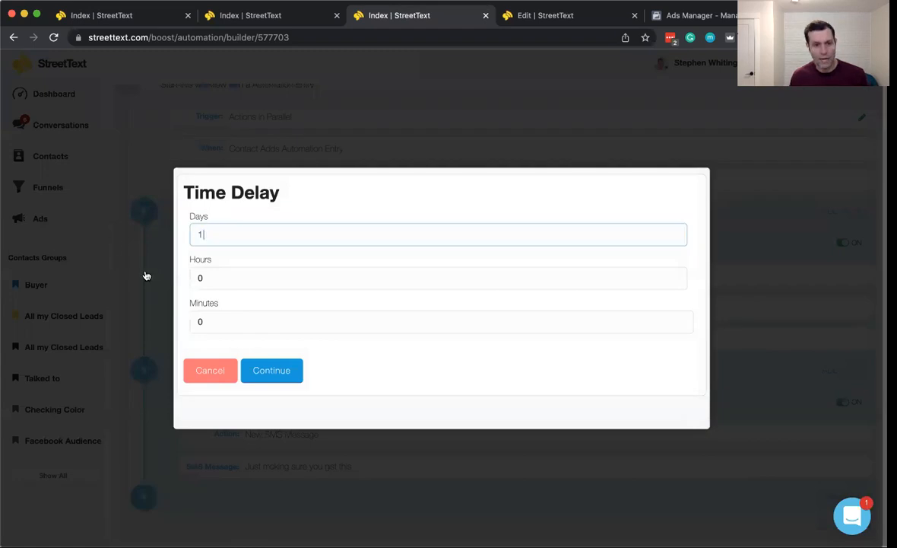
pyautogui.click(259, 372)
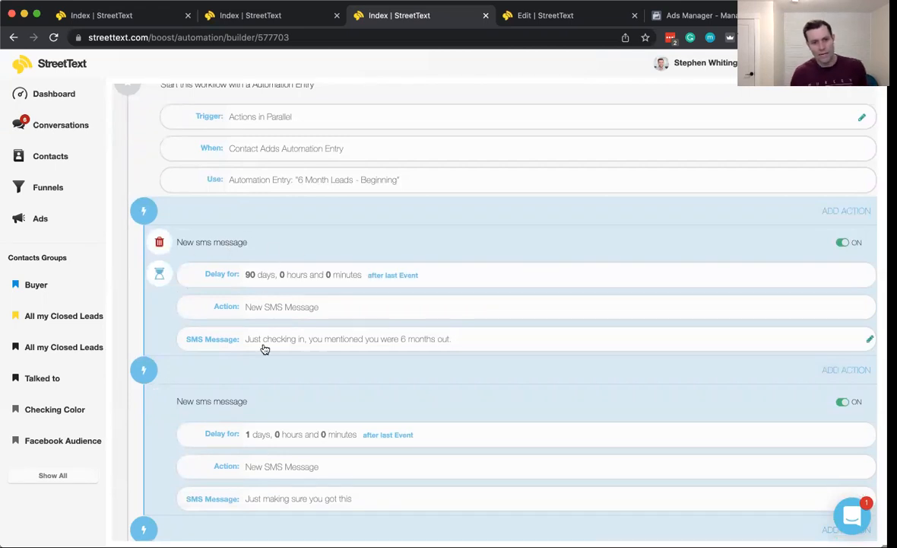
pyautogui.scroll(-1, 239, 410)
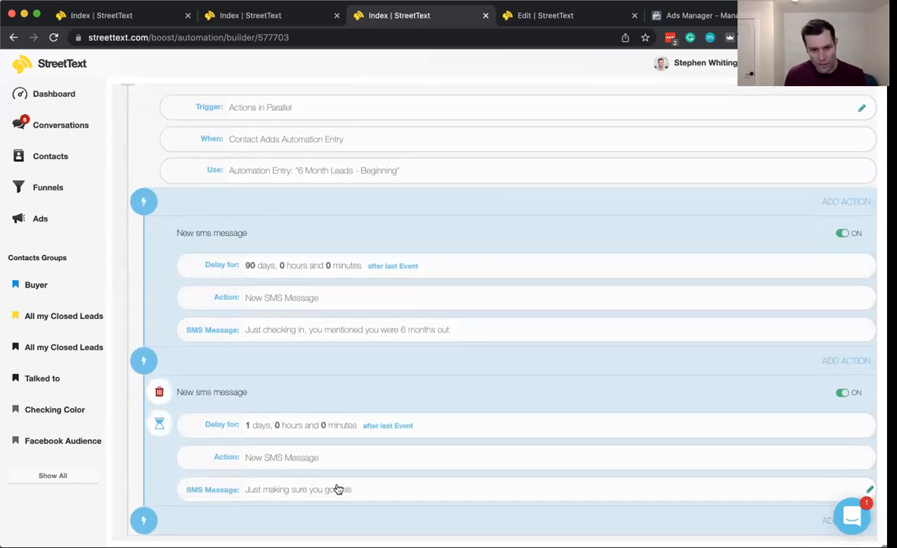
# - Add a Send an Email action after the second text message, using the existing email "Day 31 - Don't spend a dollar... - Automation ID 32192"
pyautogui.scroll(-2, 347, 418)
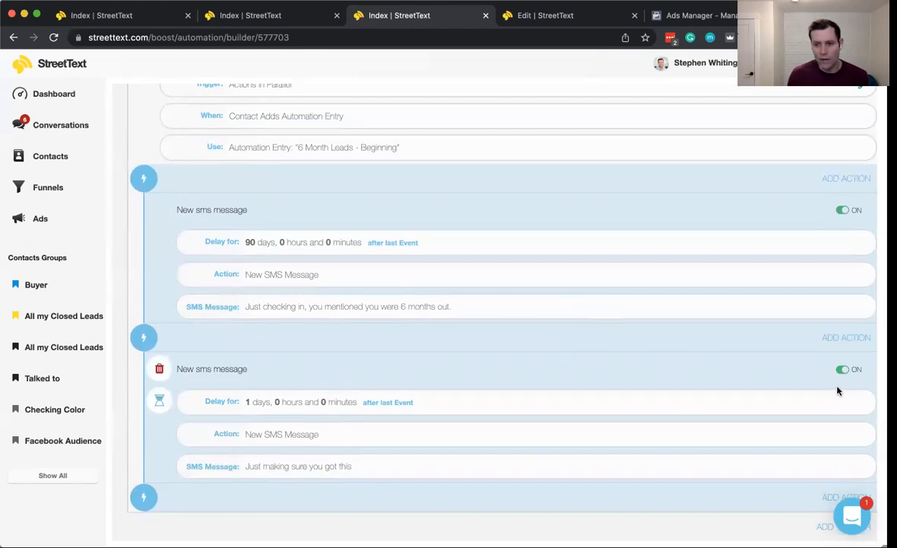
pyautogui.click(830, 501)
pyautogui.click(244, 243)
pyautogui.click(246, 243)
pyautogui.click(393, 278)
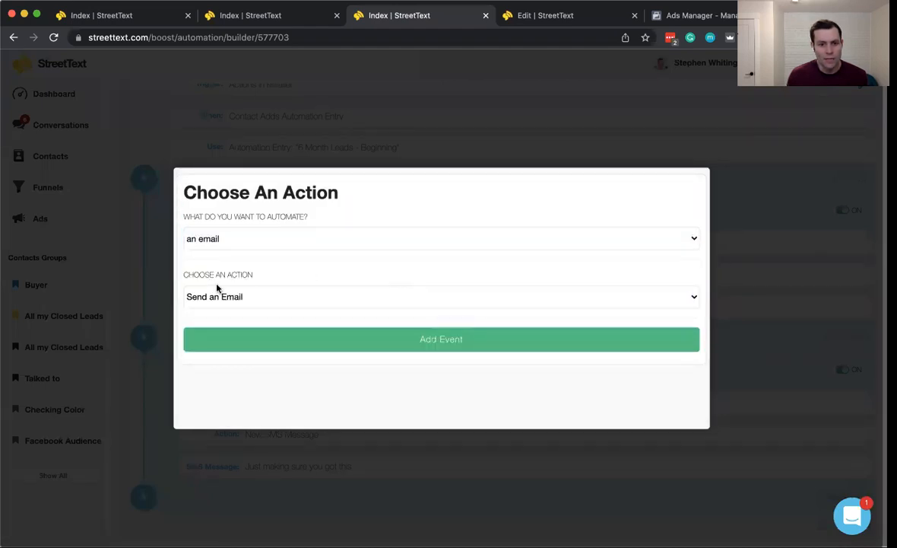
pyautogui.click(235, 297)
pyautogui.click(244, 296)
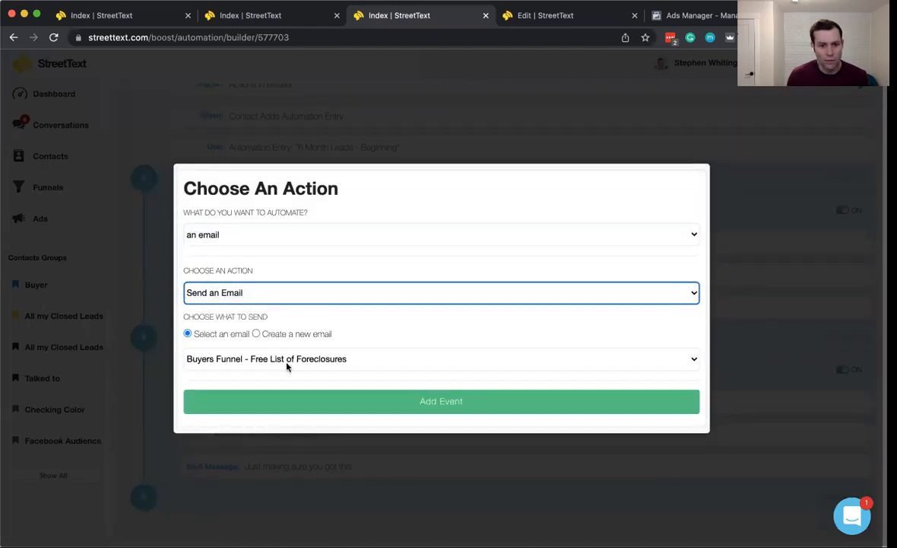
pyautogui.click(273, 359)
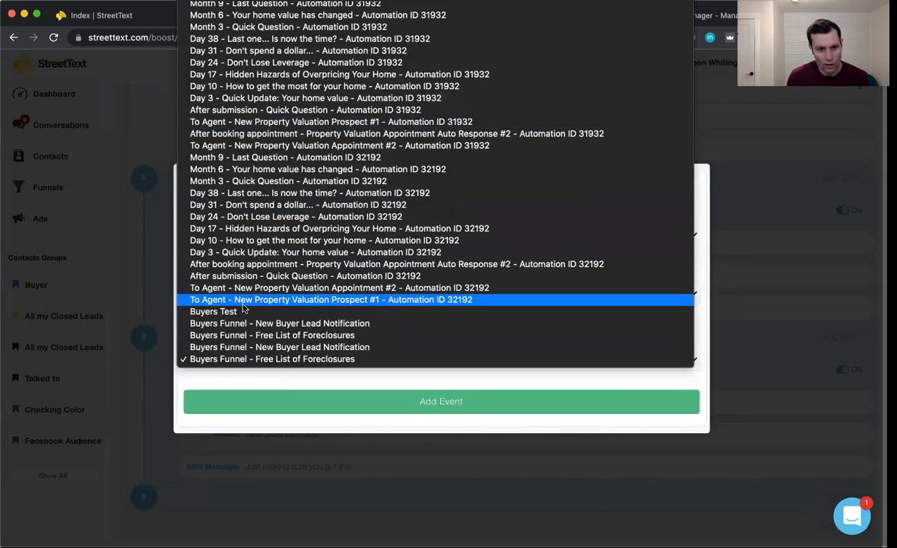
pyautogui.click(348, 204)
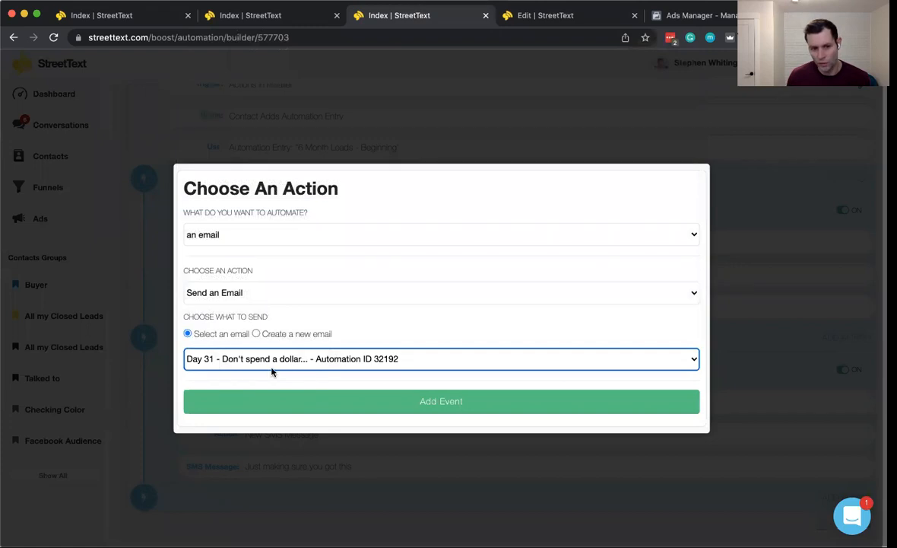
pyautogui.click(439, 402)
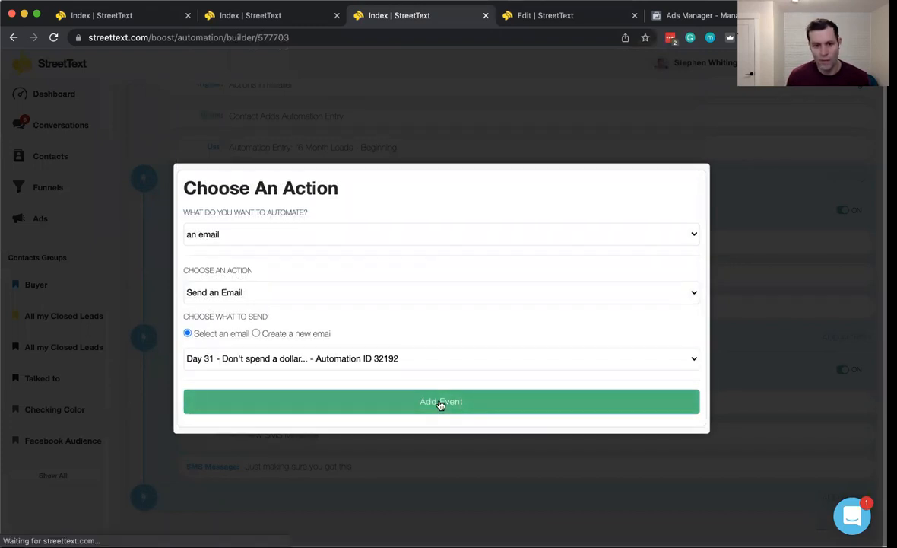
# - Set the new email action's time delay to 1 hour and turn the action on
pyautogui.scroll(-2, 424, 363)
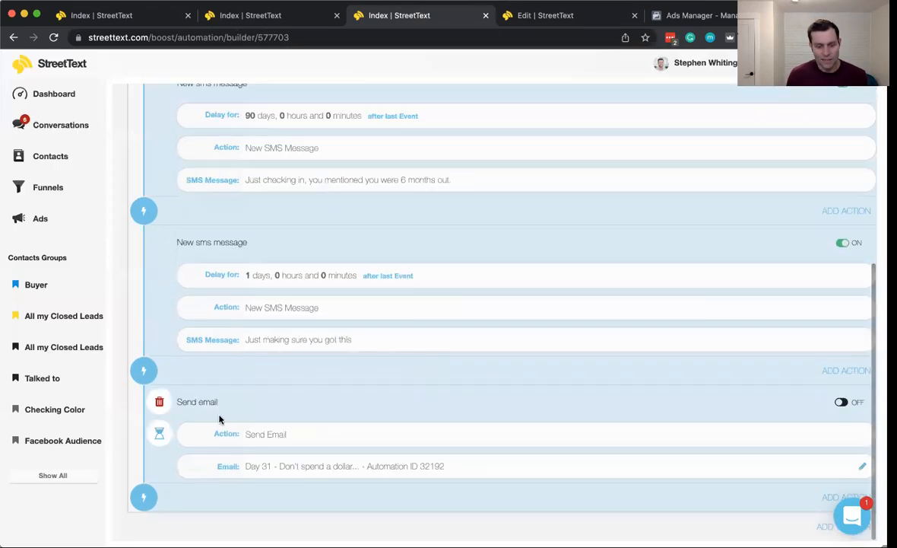
pyautogui.click(158, 435)
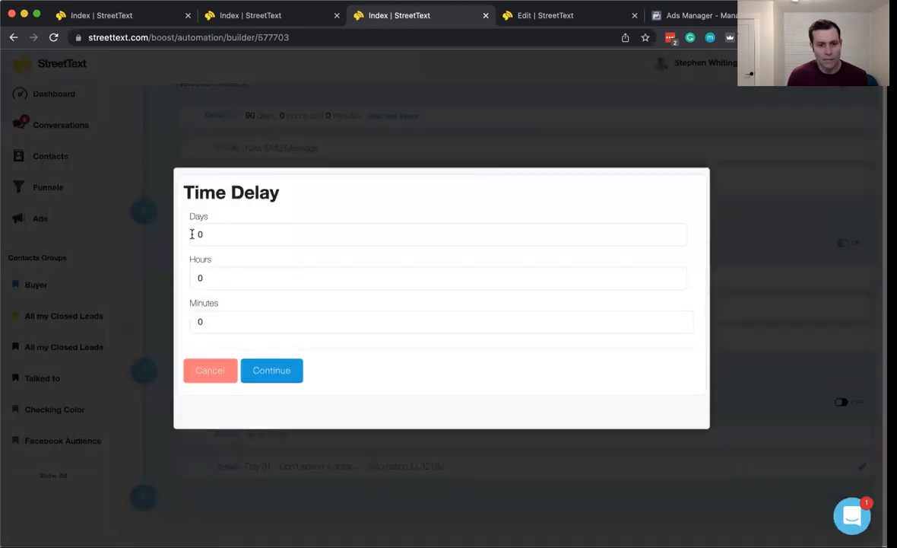
pyautogui.doubleClick(201, 278)
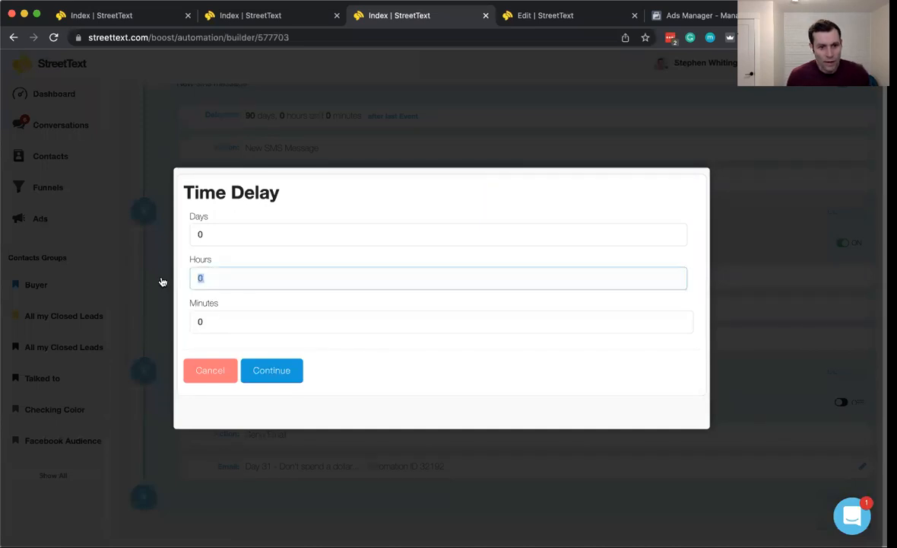
pyautogui.write('1')
pyautogui.click(271, 370)
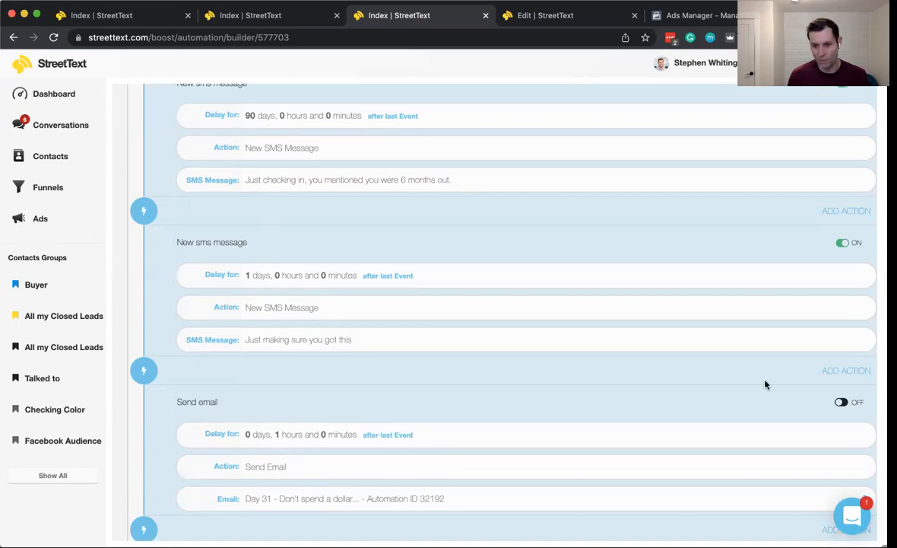
pyautogui.click(841, 401)
pyautogui.scroll(-1, 568, 404)
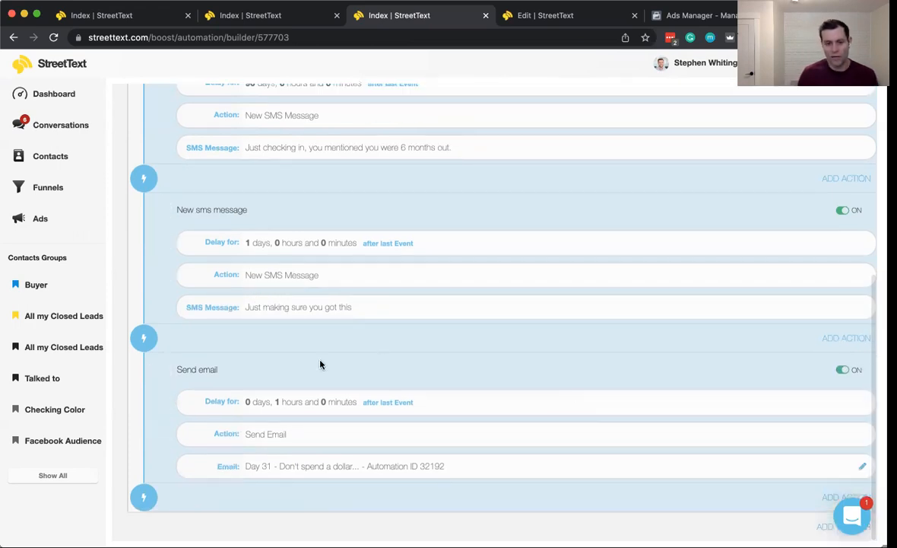
# - Add an Add Tag action before the first text message with a new tag named "6 Month Leads", and turn it on
pyautogui.scroll(1, 256, 401)
pyautogui.scroll(5, 257, 402)
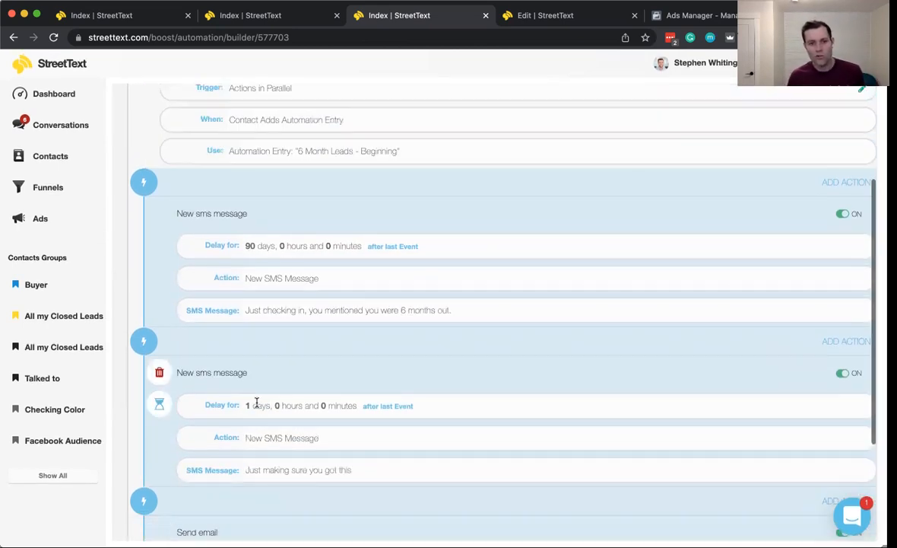
pyautogui.click(846, 346)
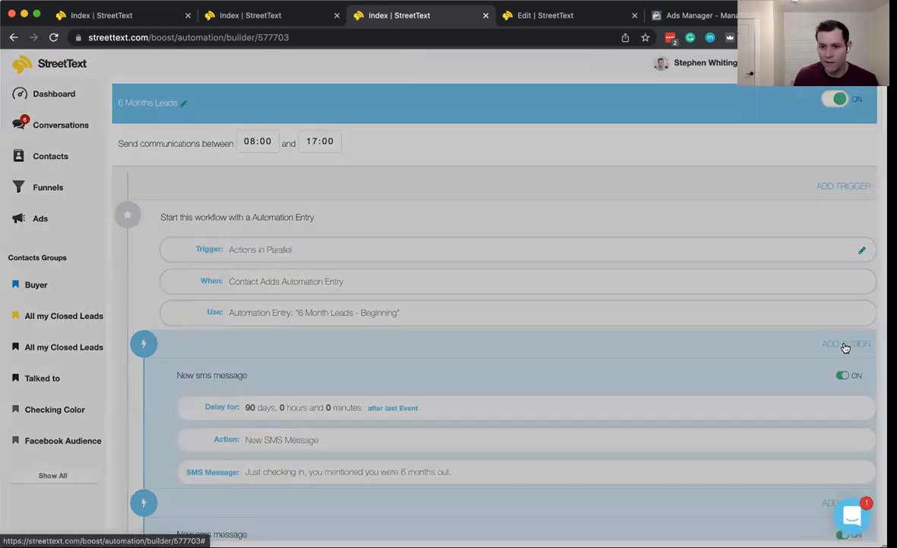
pyautogui.click(276, 238)
pyautogui.click(269, 252)
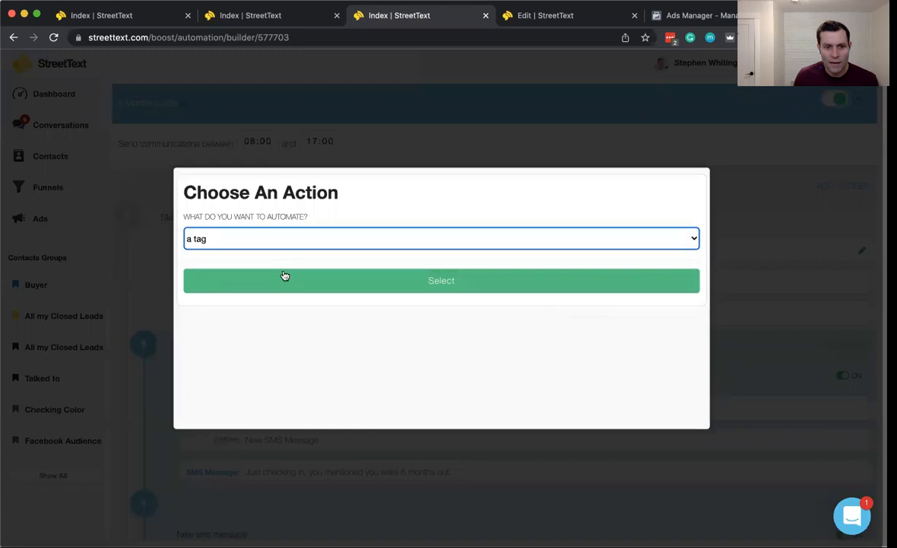
pyautogui.click(417, 281)
pyautogui.click(253, 358)
pyautogui.click(228, 361)
pyautogui.click(244, 334)
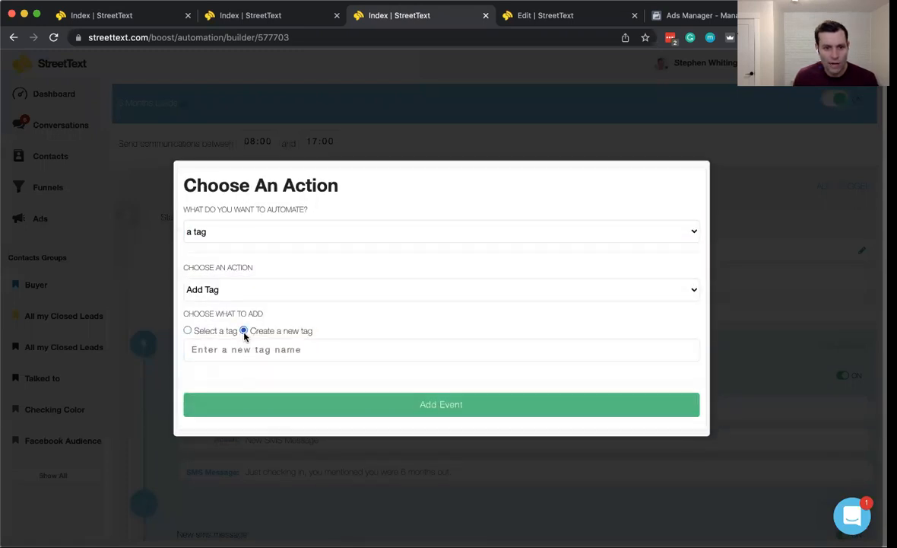
pyautogui.click(234, 346)
pyautogui.write('6 Month Leads')
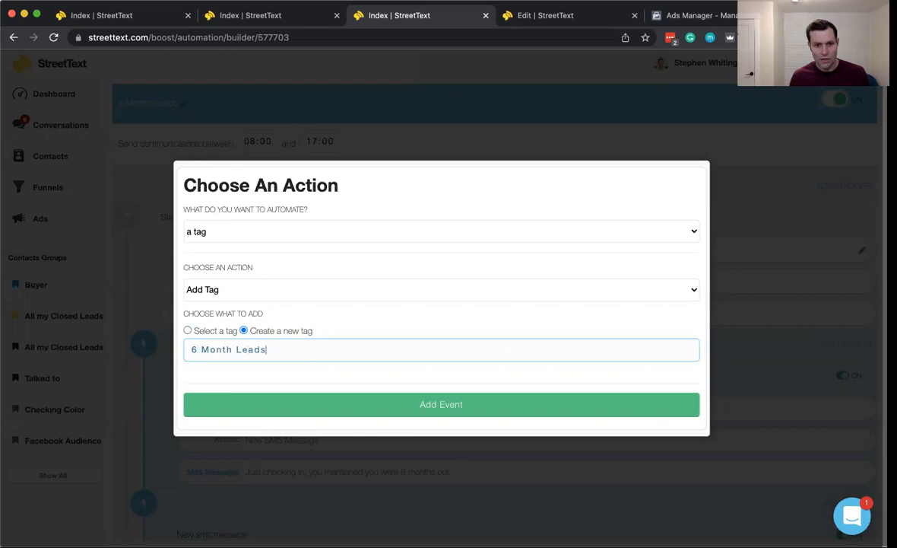
pyautogui.click(396, 405)
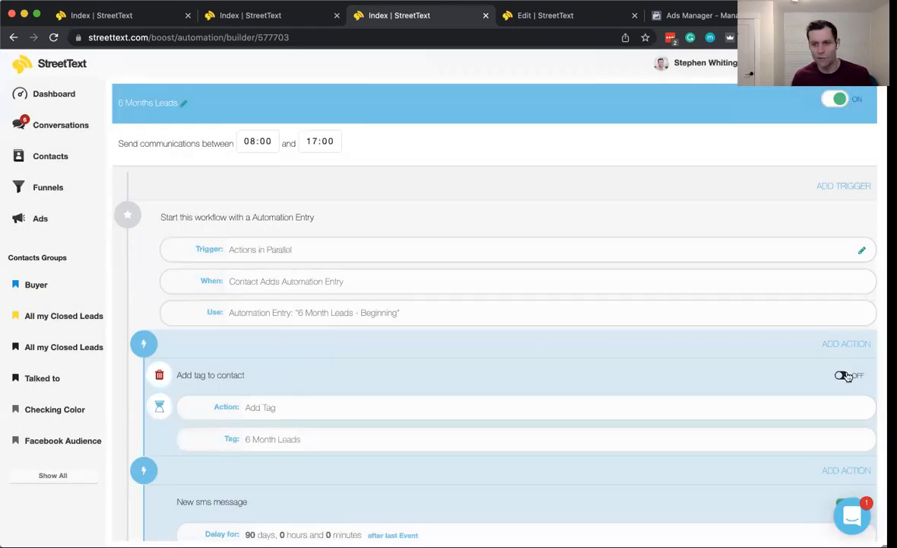
pyautogui.click(842, 375)
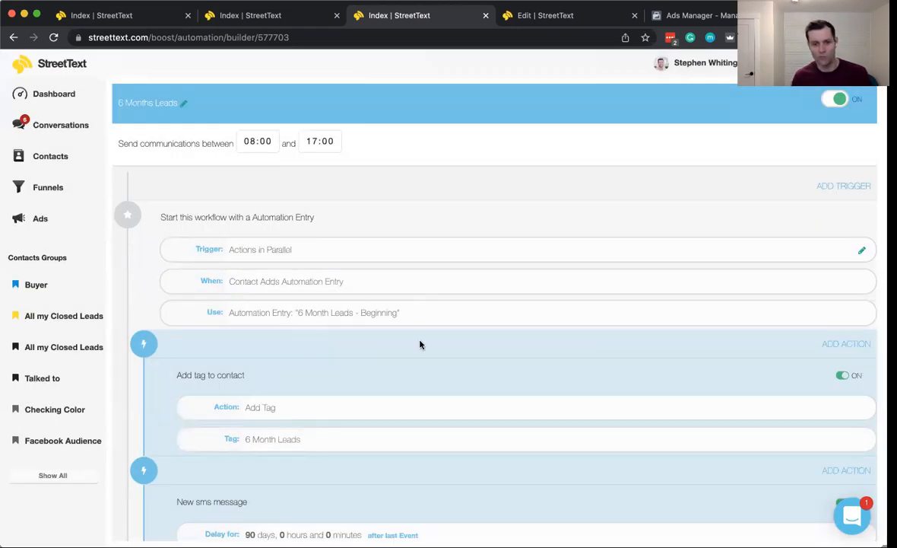
pyautogui.scroll(-3, 325, 296)
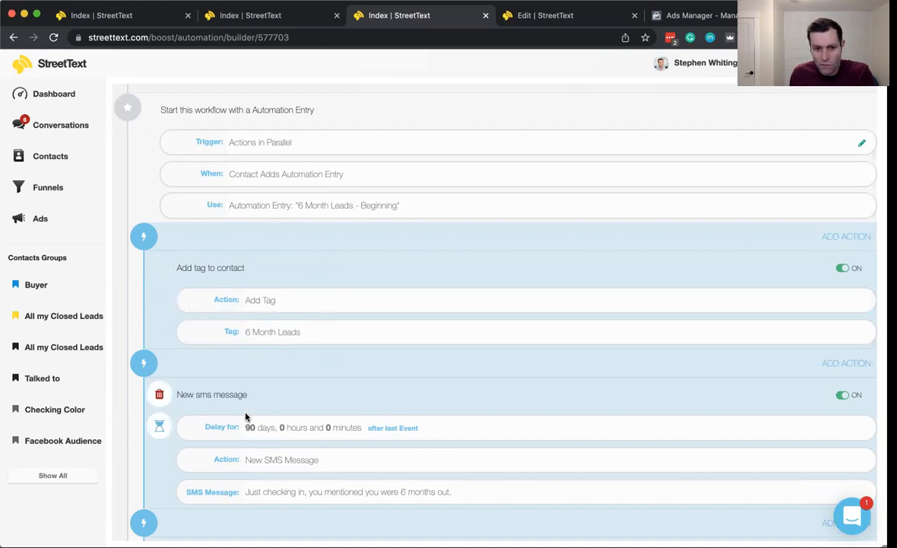
pyautogui.scroll(-2, 265, 401)
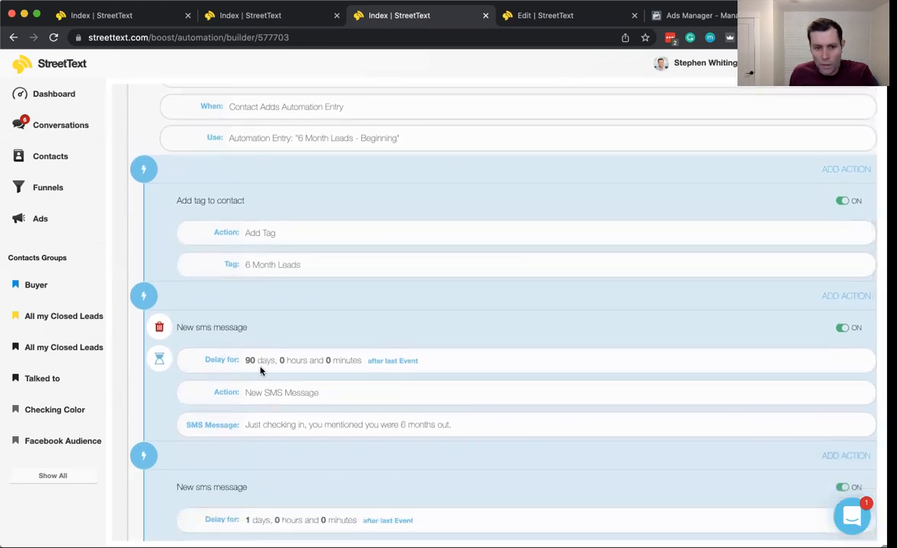
pyautogui.scroll(-8, 302, 396)
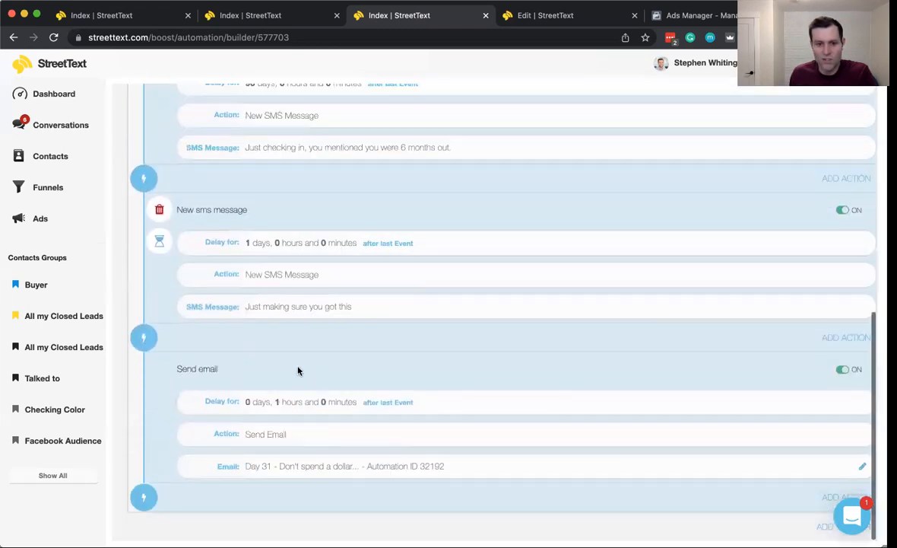
pyautogui.scroll(10, 409, 448)
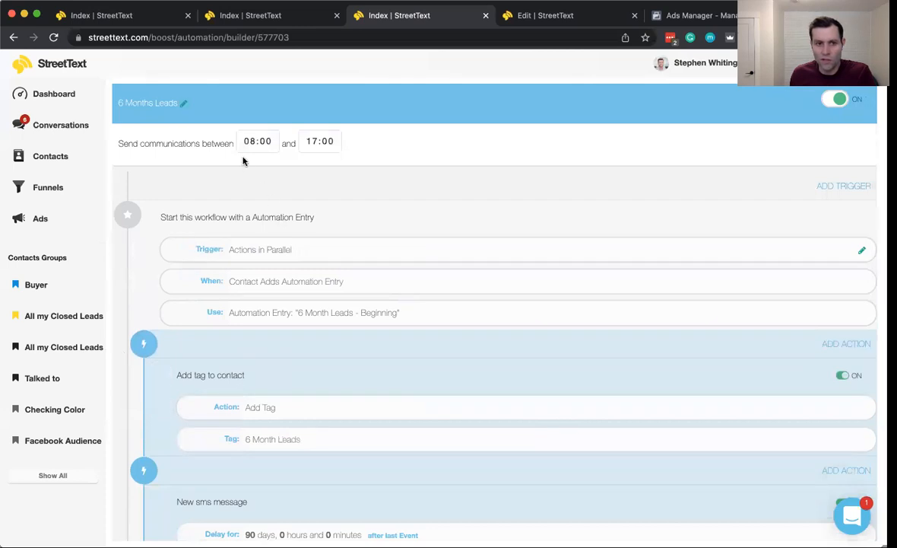
# - Search the contacts by the lead's first name and open the full record of the first matching contact
pyautogui.click(55, 155)
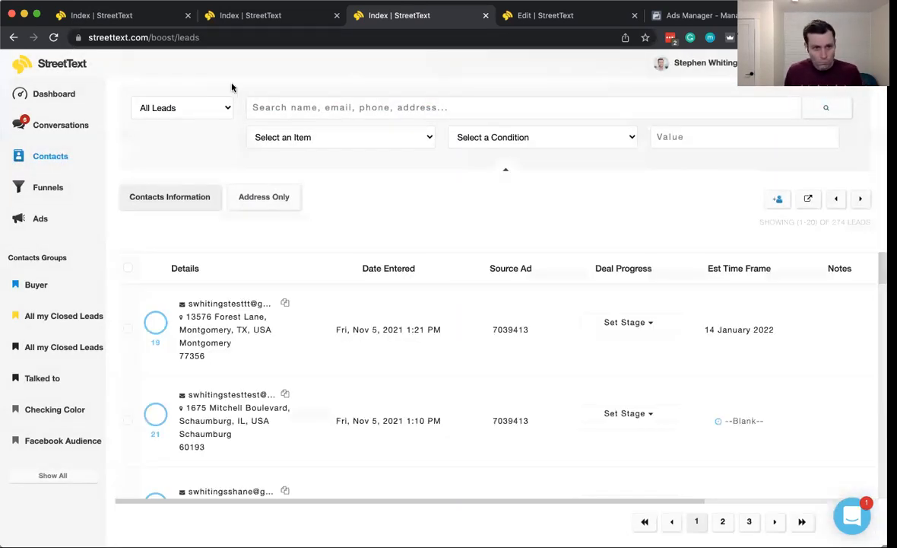
pyautogui.click(289, 107)
pyautogui.write('mike')
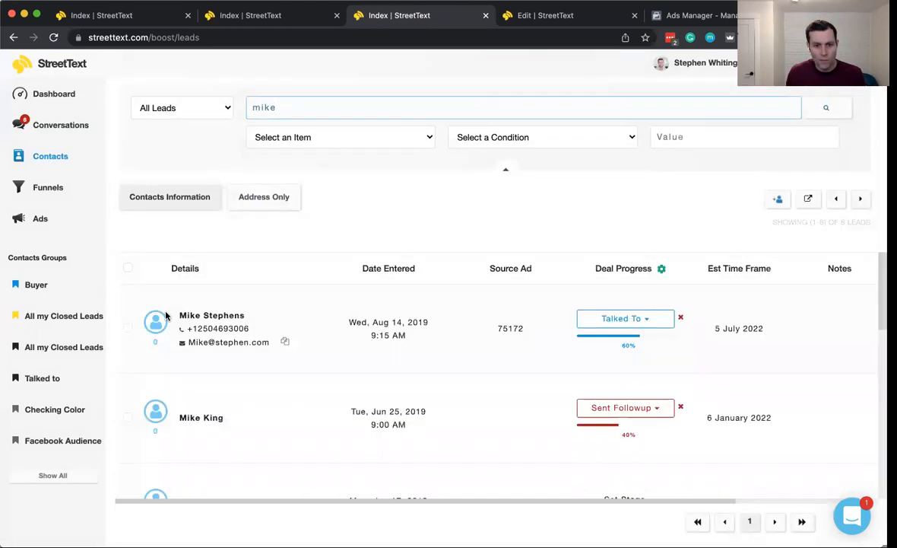
pyautogui.click(221, 329)
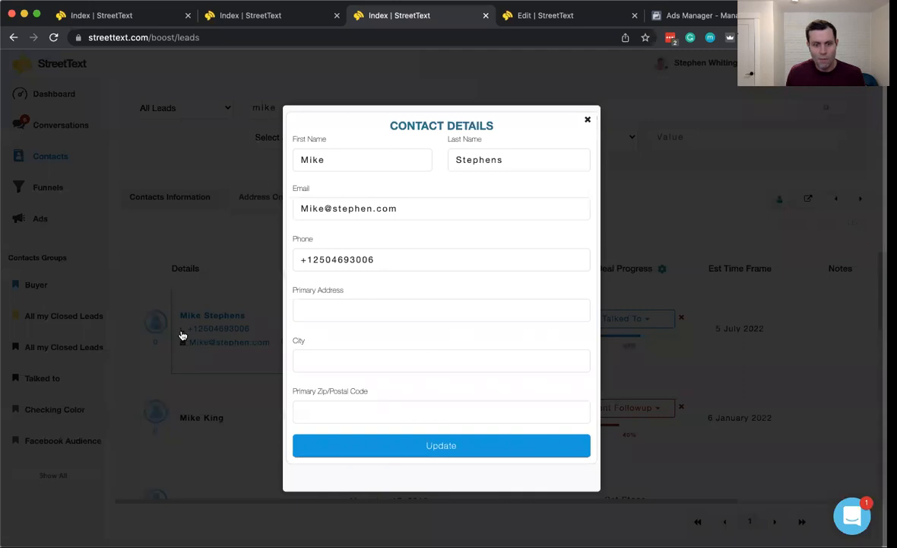
pyautogui.click(170, 318)
pyautogui.click(158, 321)
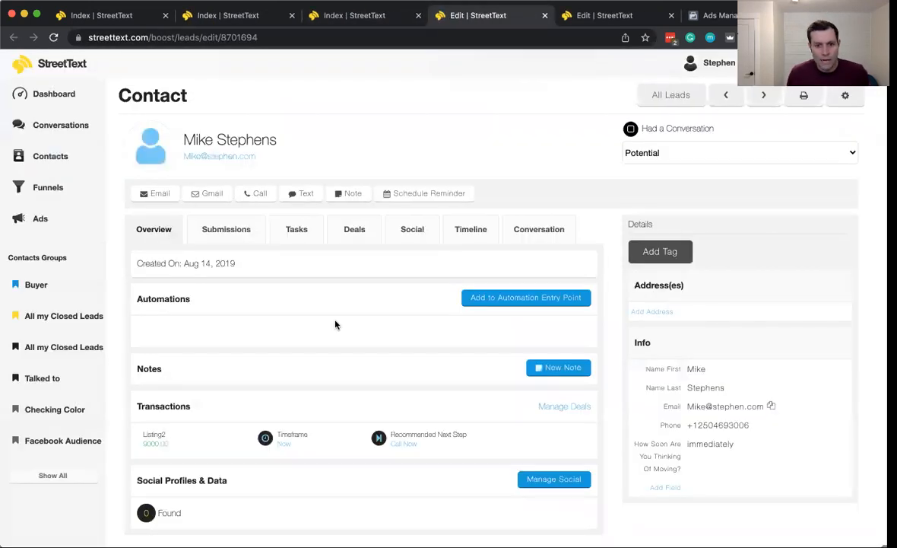
# - Add the opened contact to the automation entry point "6 Month Leads - Beginning in 6 Months Leads"
pyautogui.click(528, 298)
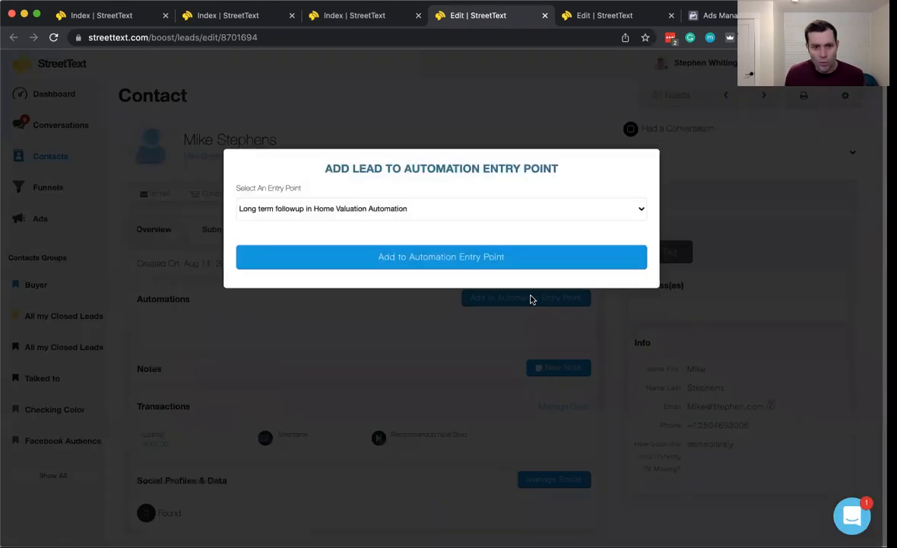
pyautogui.click(304, 212)
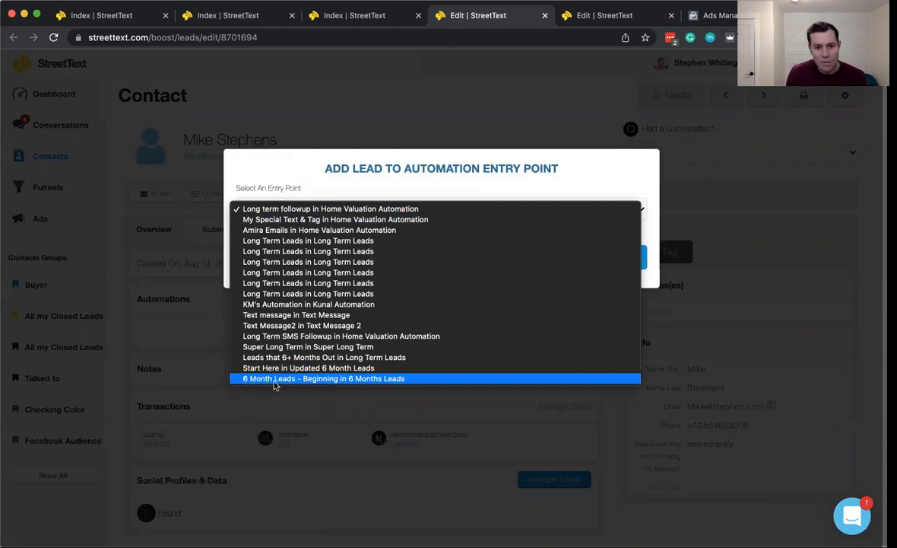
pyautogui.click(373, 378)
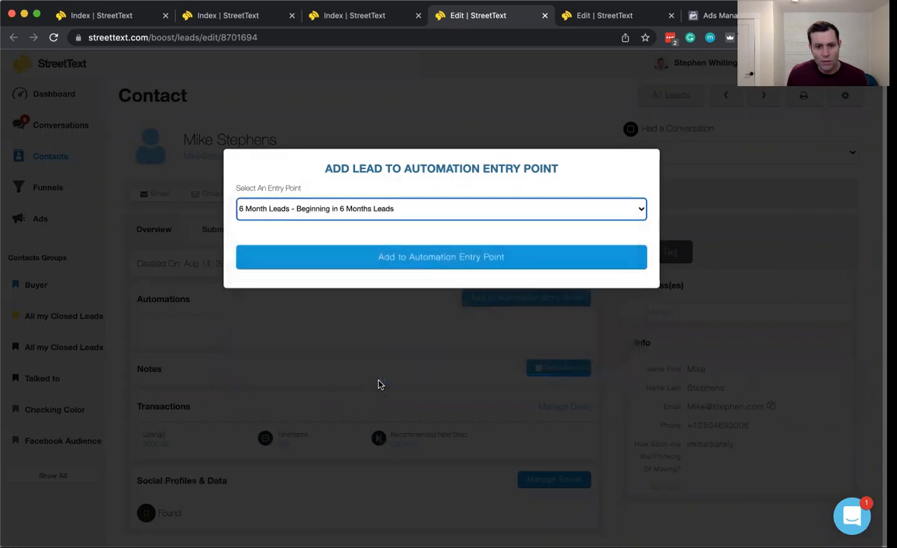
pyautogui.click(422, 259)
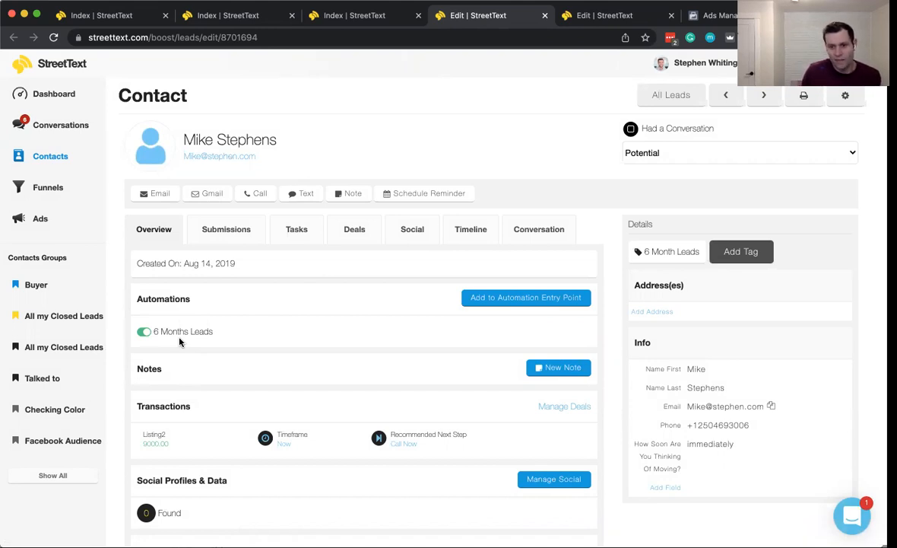
# - Open the first lead in the full contacts list and add it to the "6 Month Leads - Beginning in 6 Months Leads" entry point
pyautogui.click(43, 159)
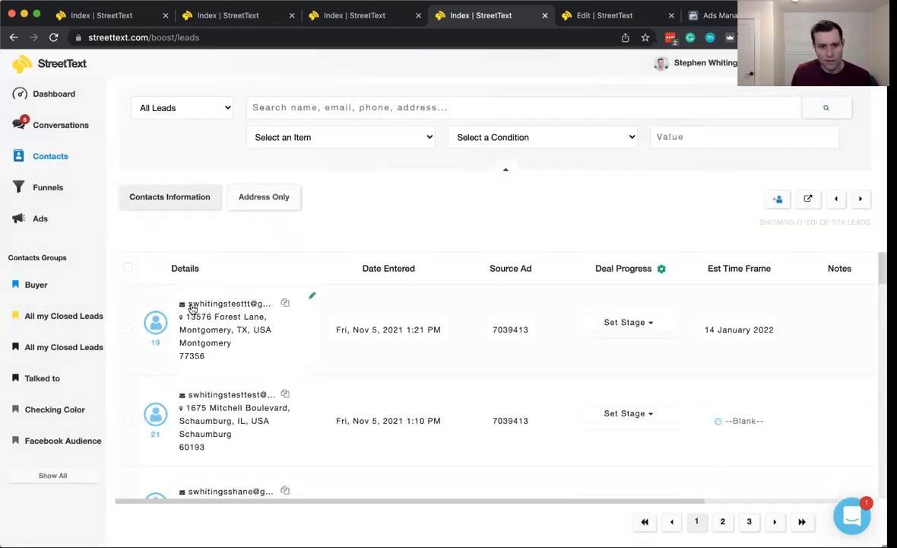
pyautogui.click(156, 326)
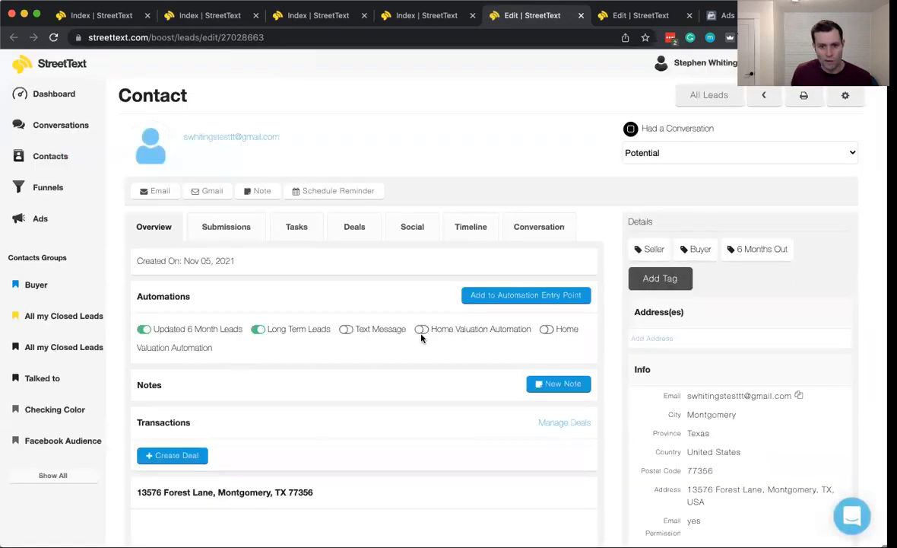
pyautogui.click(511, 296)
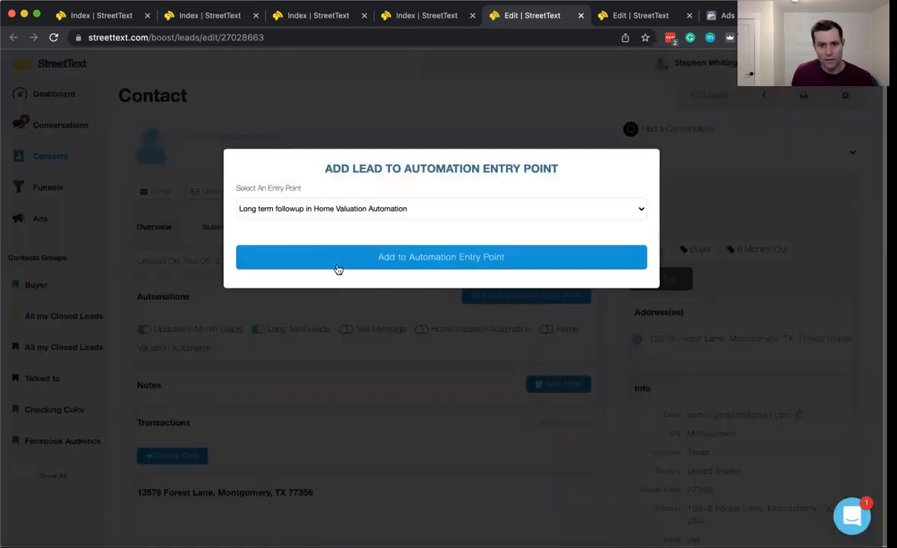
pyautogui.click(351, 215)
pyautogui.click(336, 379)
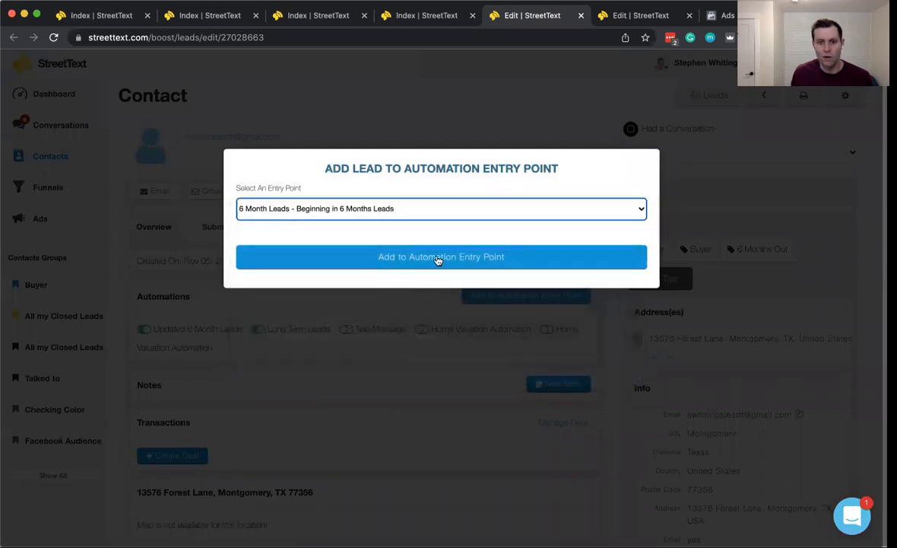
pyautogui.click(419, 261)
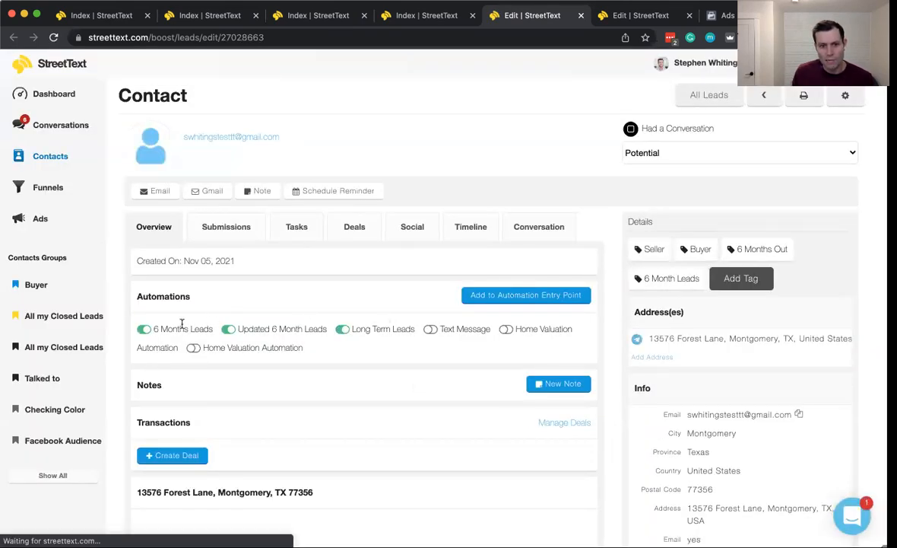
# - Turn off the Long Term Leads, Updated 6 Month Leads and 6 Months Leads automations for the opened contact, confirming each change
pyautogui.click(343, 328)
pyautogui.click(336, 227)
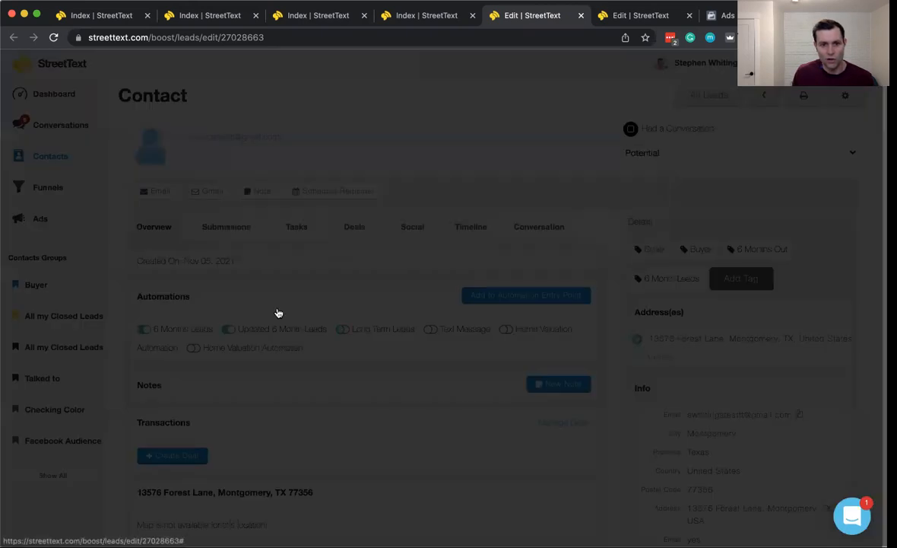
pyautogui.click(229, 330)
pyautogui.click(363, 231)
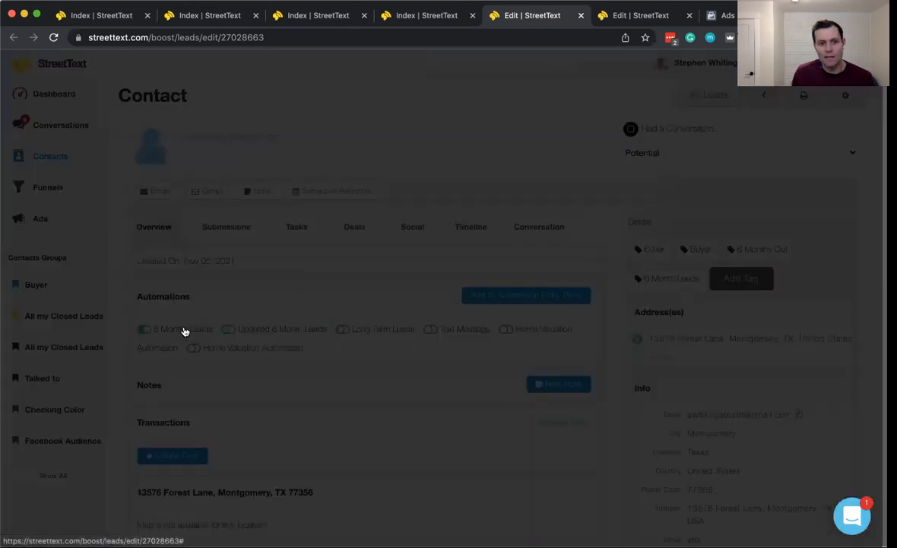
pyautogui.click(143, 328)
pyautogui.click(354, 228)
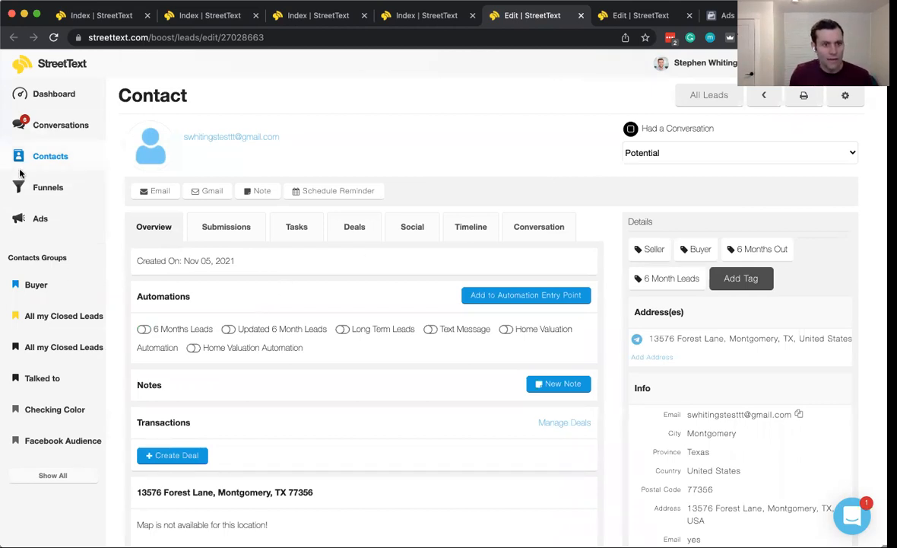
# - Return to the contacts list, search it by the lead's first name, and check the tags on the first matching contact
pyautogui.click(50, 157)
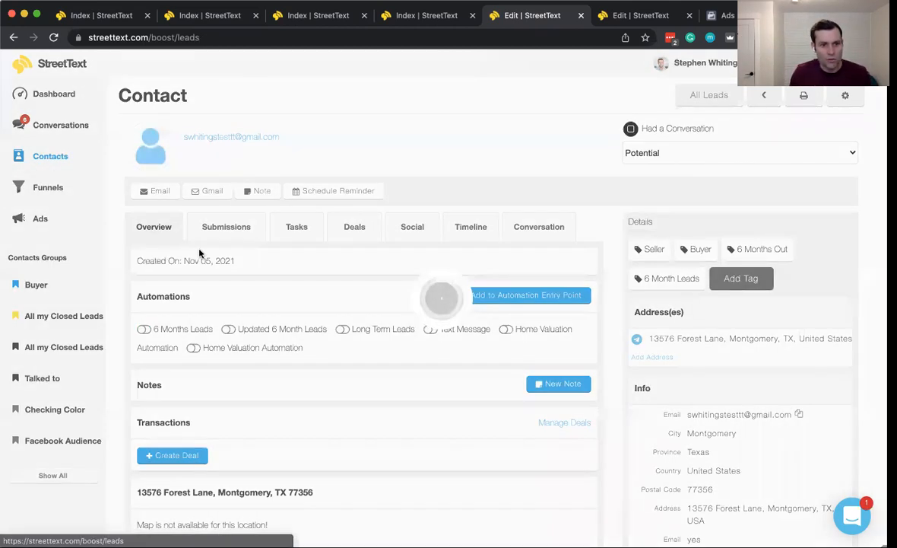
pyautogui.click(290, 109)
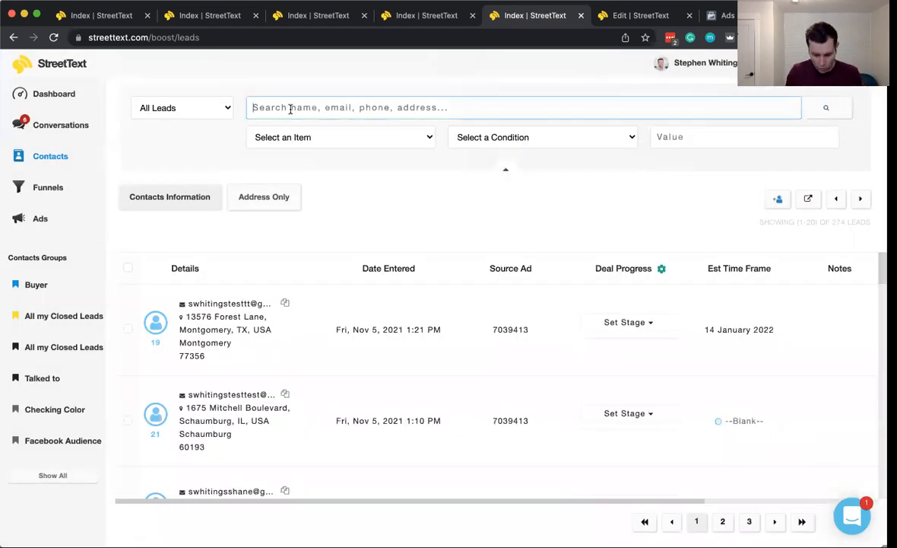
pyautogui.write('mike')
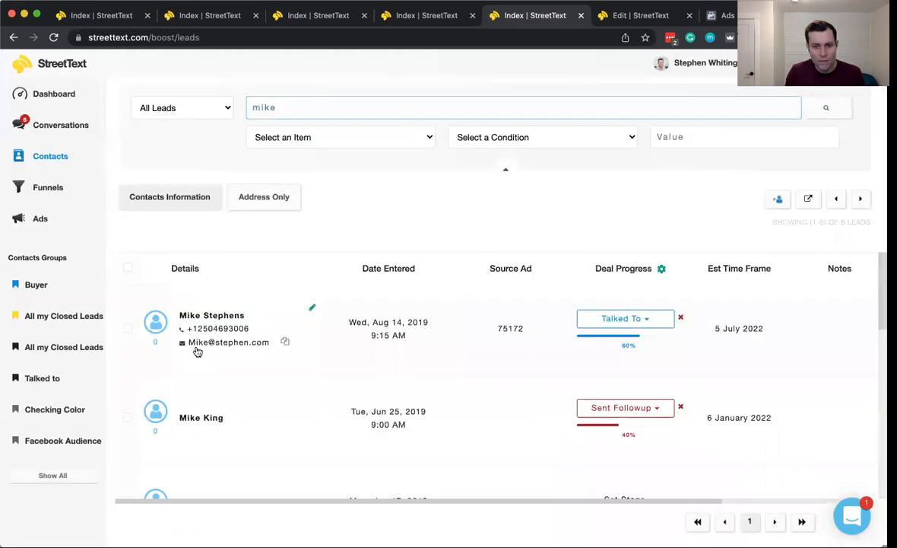
pyautogui.hscroll(3, 324, 346)
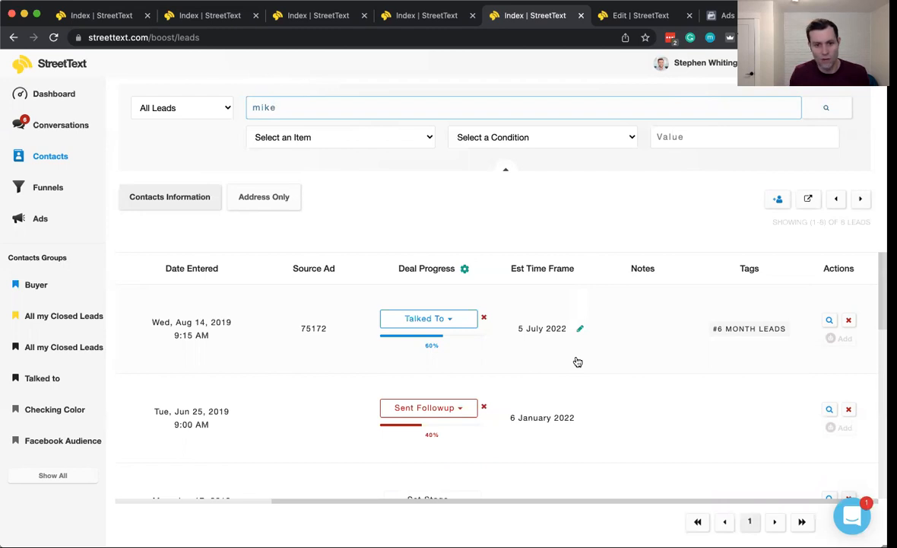
pyautogui.hscroll(-5, 578, 361)
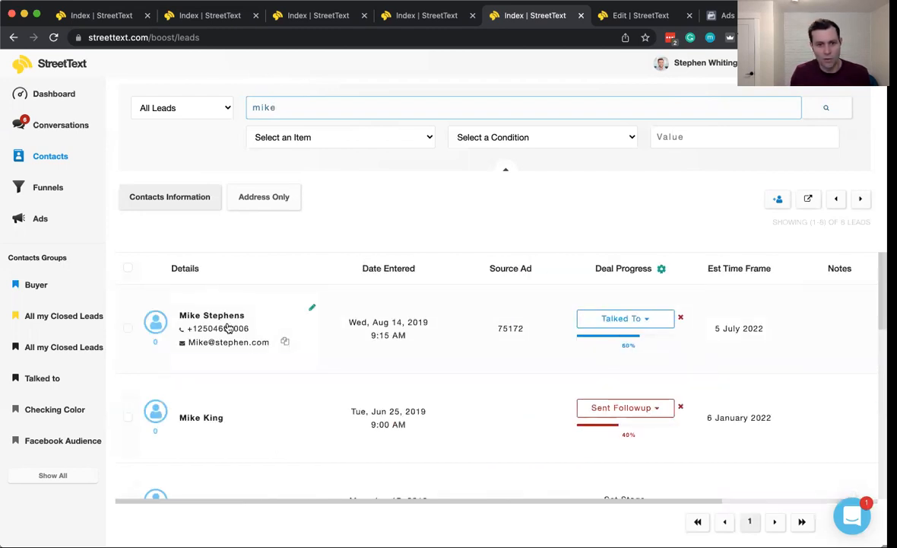